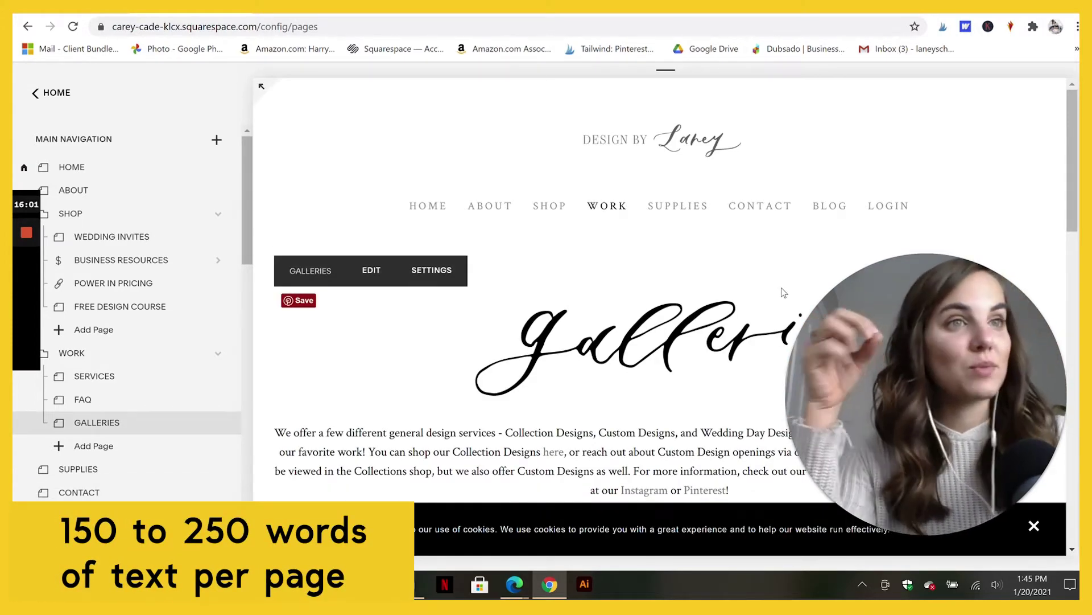
# Scroll up and down through the current page to review its content.
pyautogui.scroll(-3, 739, 285)
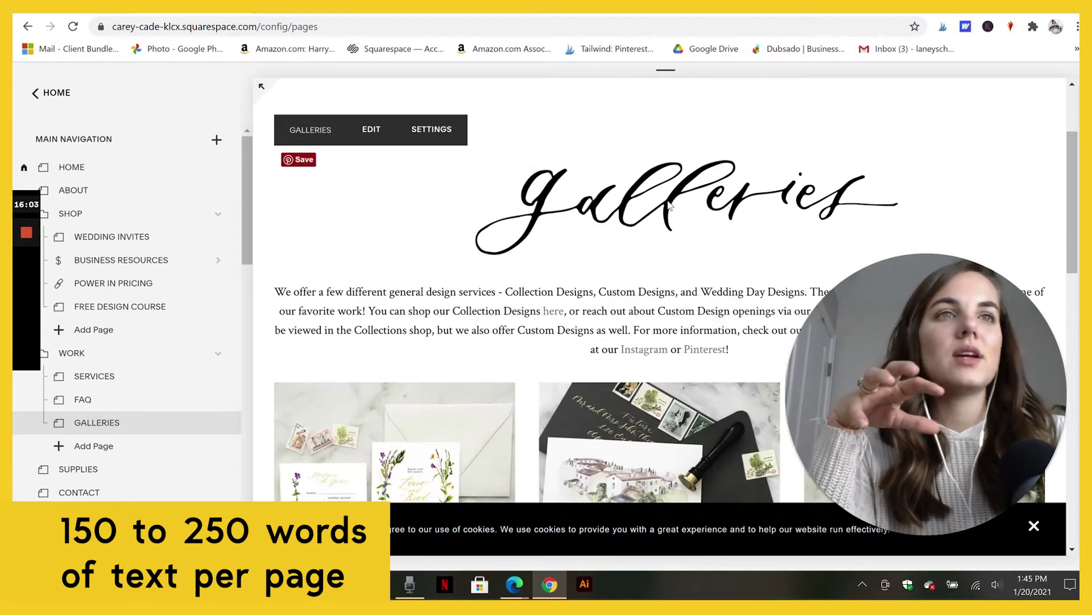
pyautogui.scroll(-1, 660, 211)
pyautogui.scroll(-4, 643, 219)
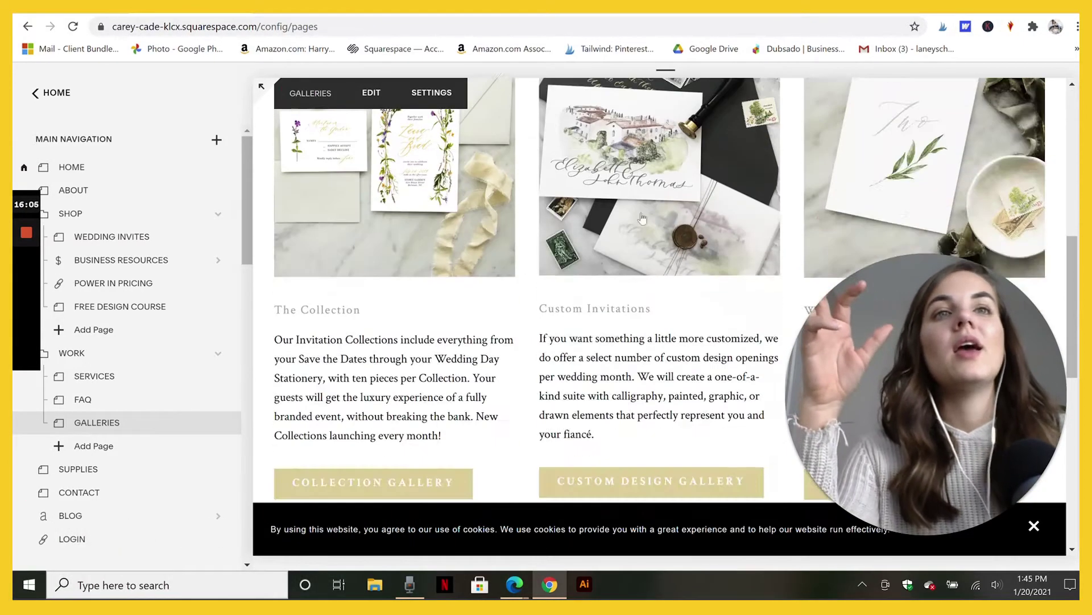
pyautogui.scroll(-5, 825, 285)
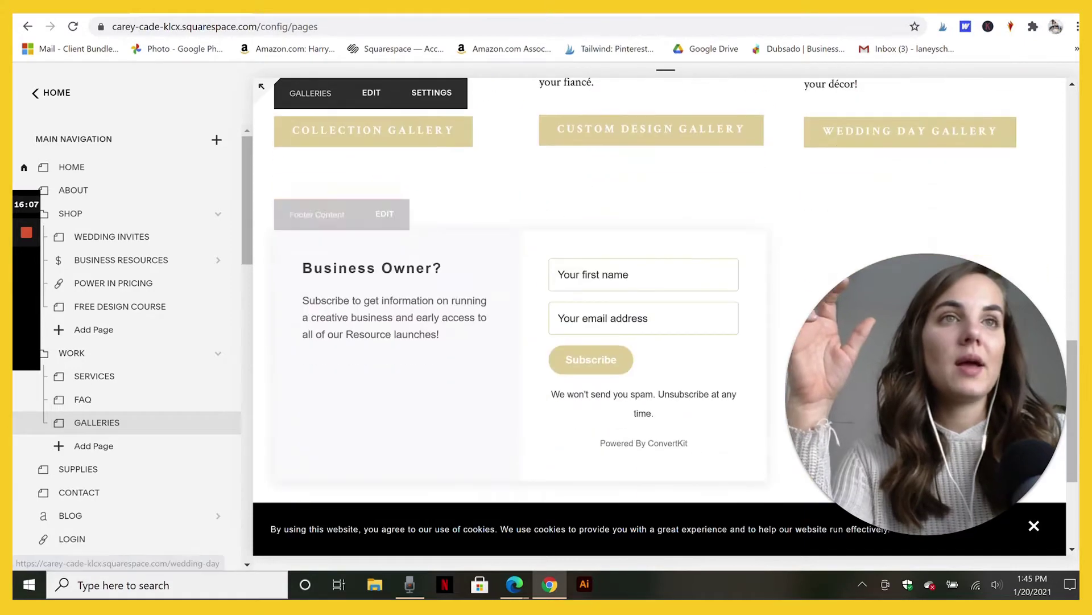
pyautogui.scroll(3, 813, 232)
pyautogui.scroll(3, 813, 232)
pyautogui.scroll(1, 813, 232)
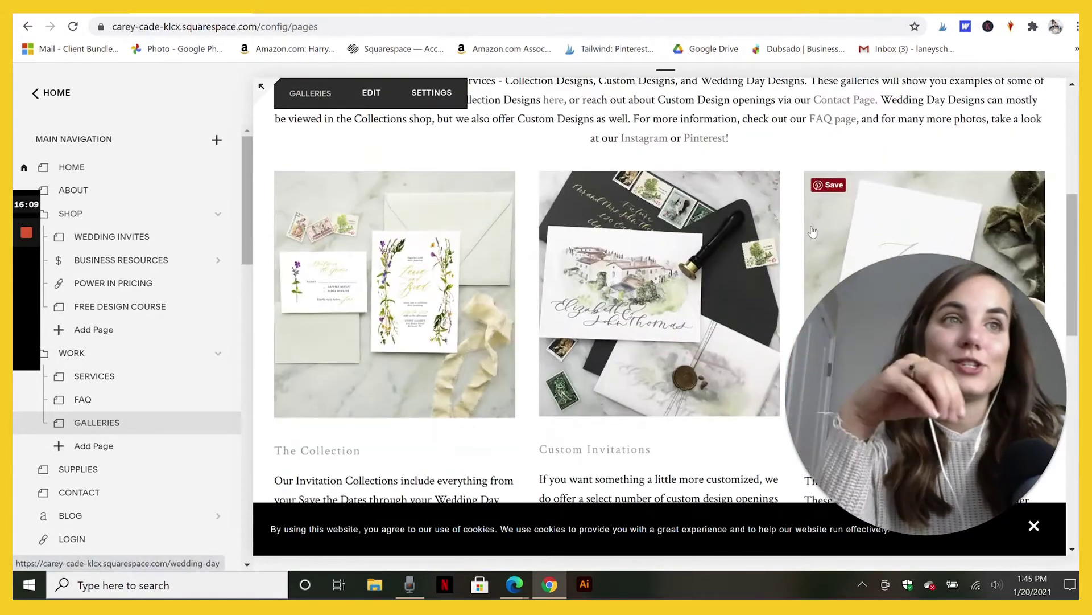
pyautogui.scroll(2, 812, 233)
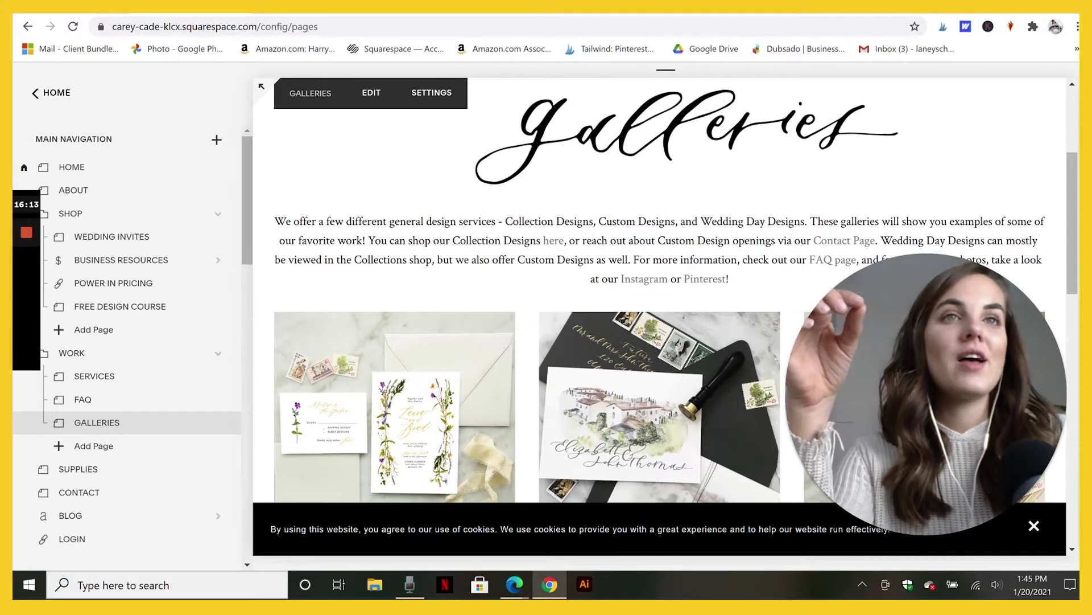
pyautogui.moveTo(659, 376)
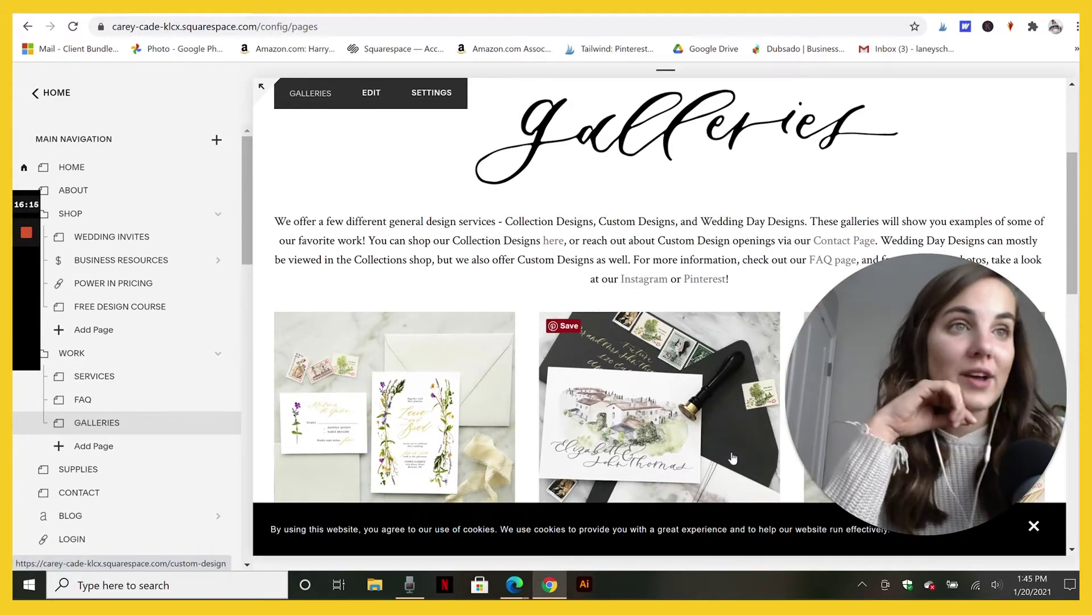
pyautogui.scroll(-2, 733, 385)
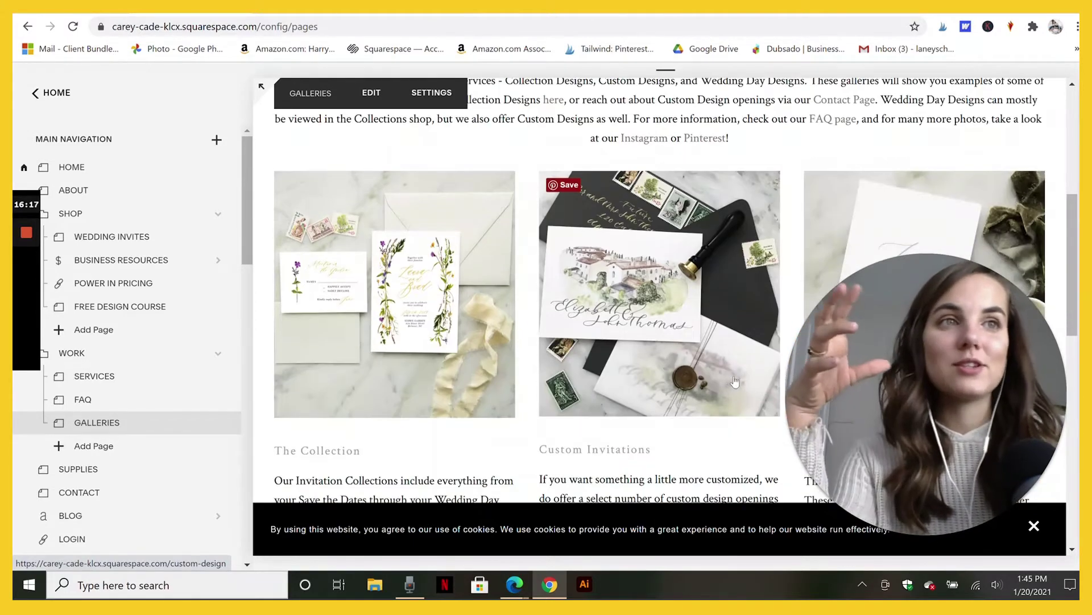
pyautogui.scroll(-3, 705, 220)
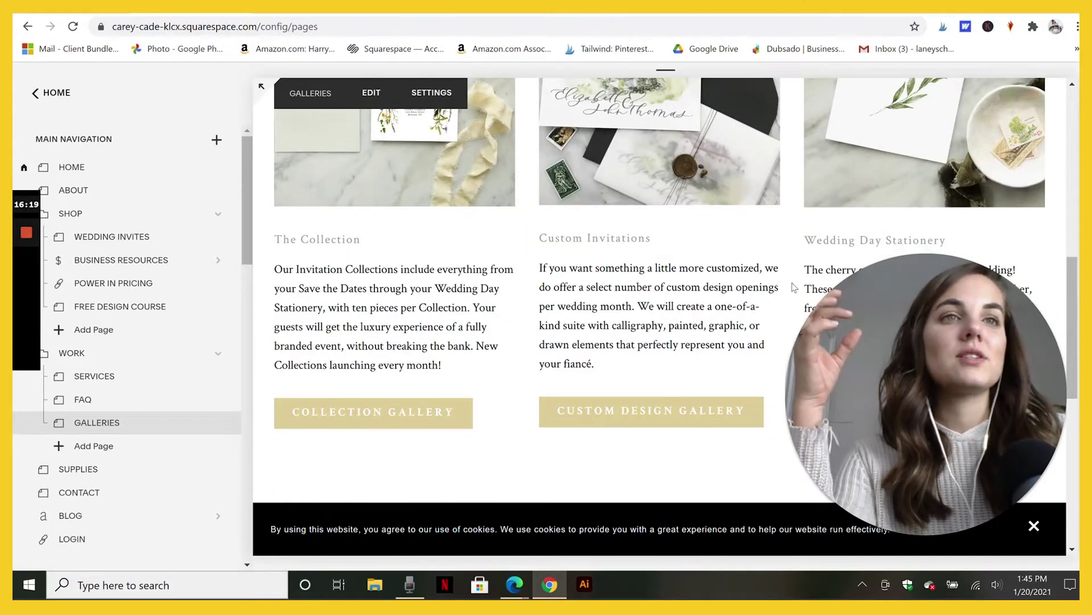
pyautogui.scroll(2, 773, 322)
pyautogui.scroll(4, 773, 324)
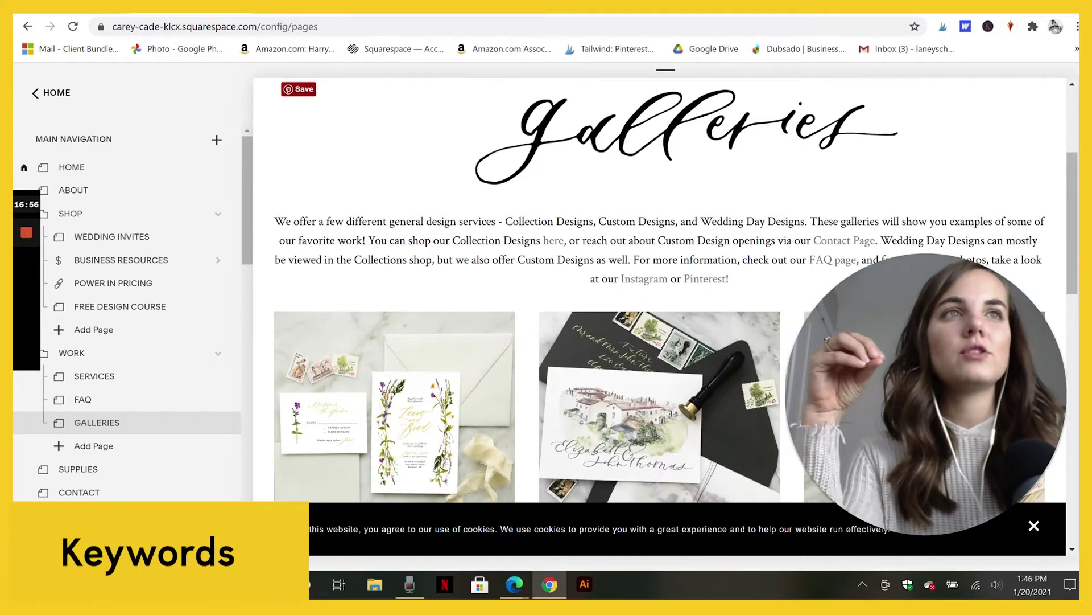
# In a new tab, search Google for 'moz keyword explorer', open Moz's Keyword Explorer and log in.
pyautogui.hotkey('ctrl', 't')
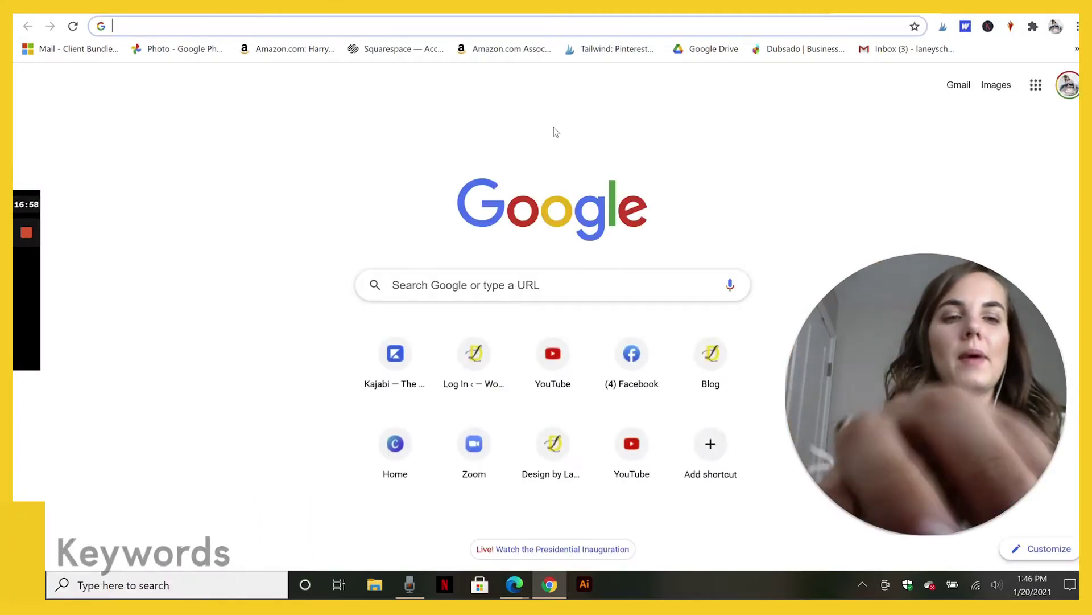
pyautogui.write('moz key')
pyautogui.press('Down')
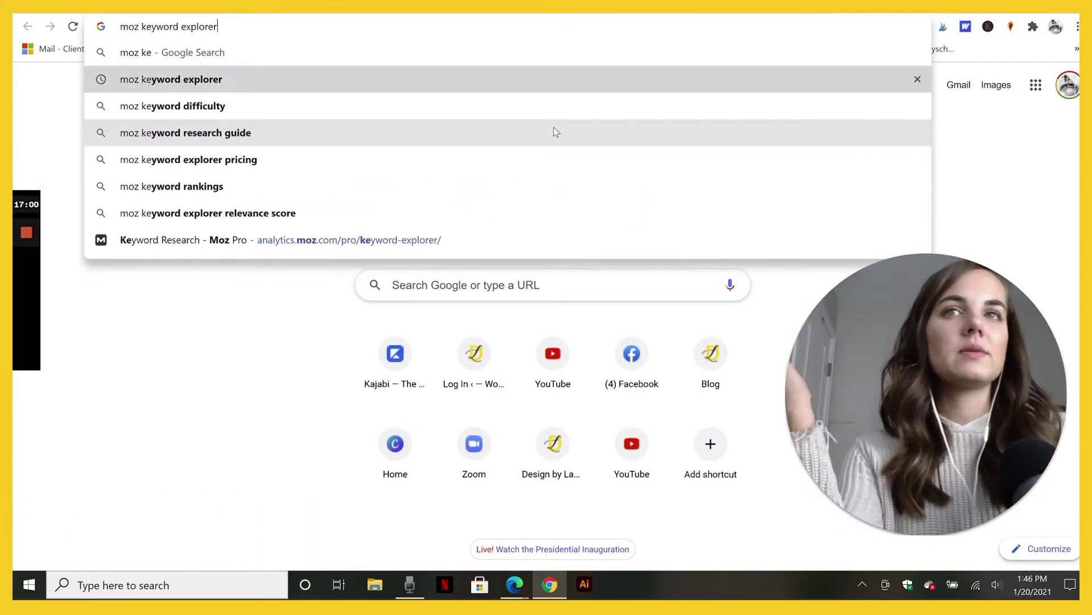
pyautogui.press('Return')
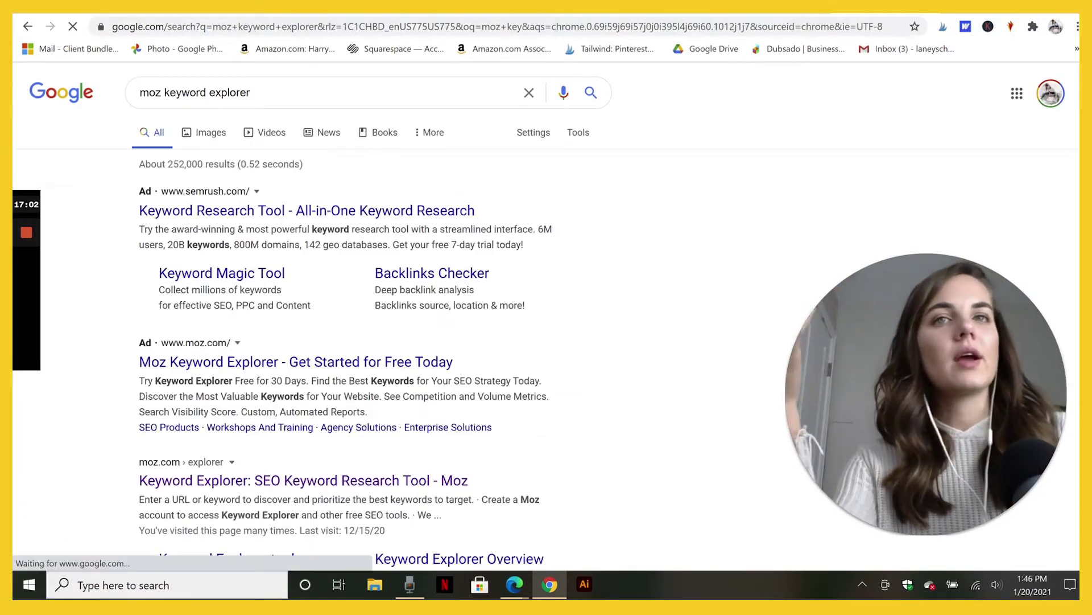
pyautogui.scroll(-3, 360, 356)
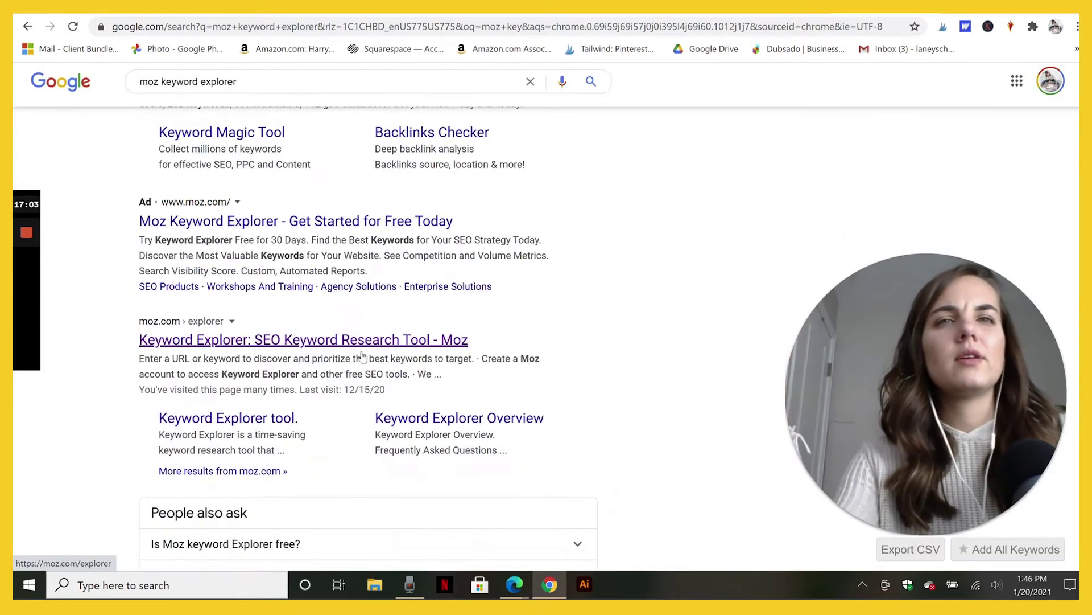
pyautogui.click(394, 350)
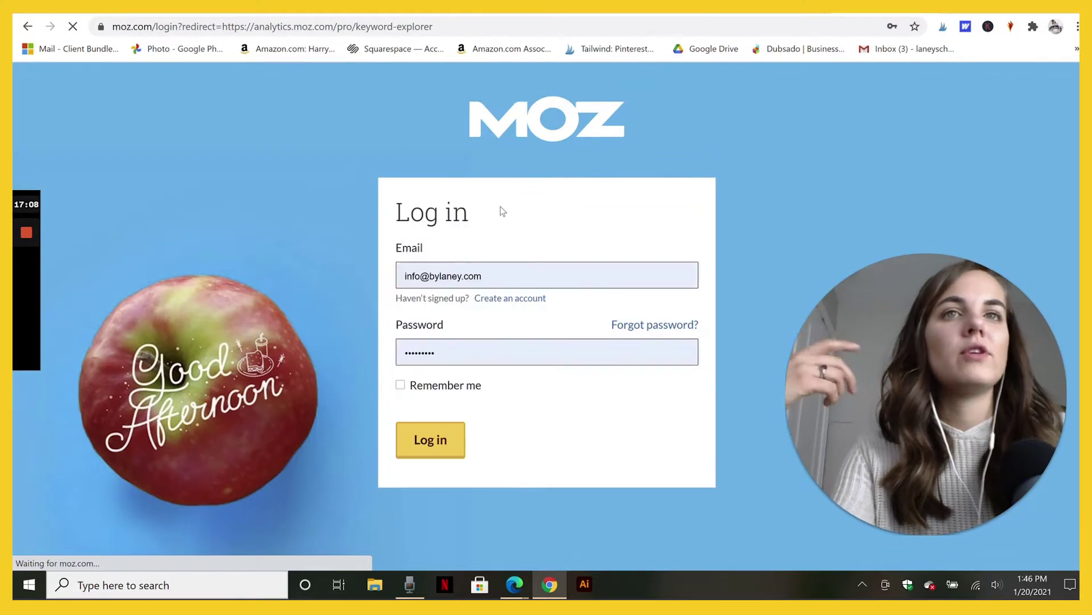
pyautogui.click(416, 443)
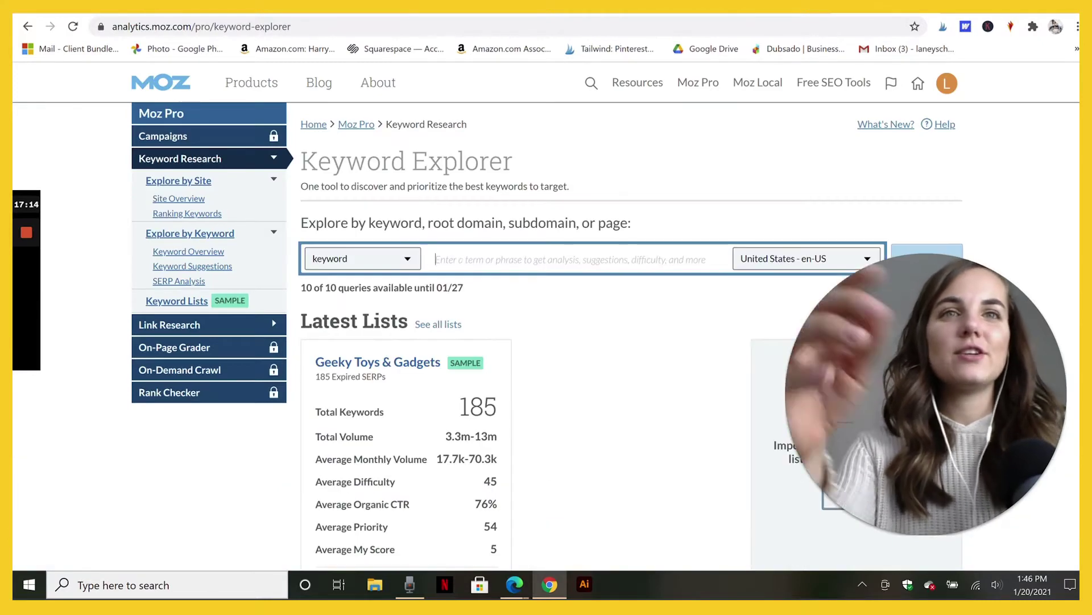
# Look up the keyword 'wedding planner omaha' in Moz Keyword Explorer.
pyautogui.write('weddin')
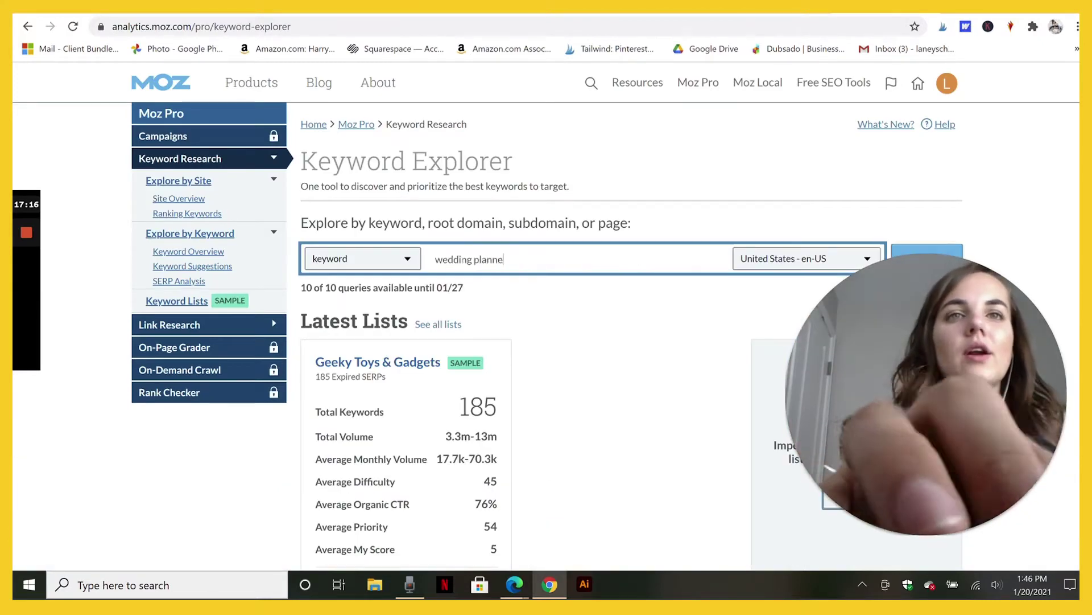
pyautogui.write('g pla')
pyautogui.press('Return')
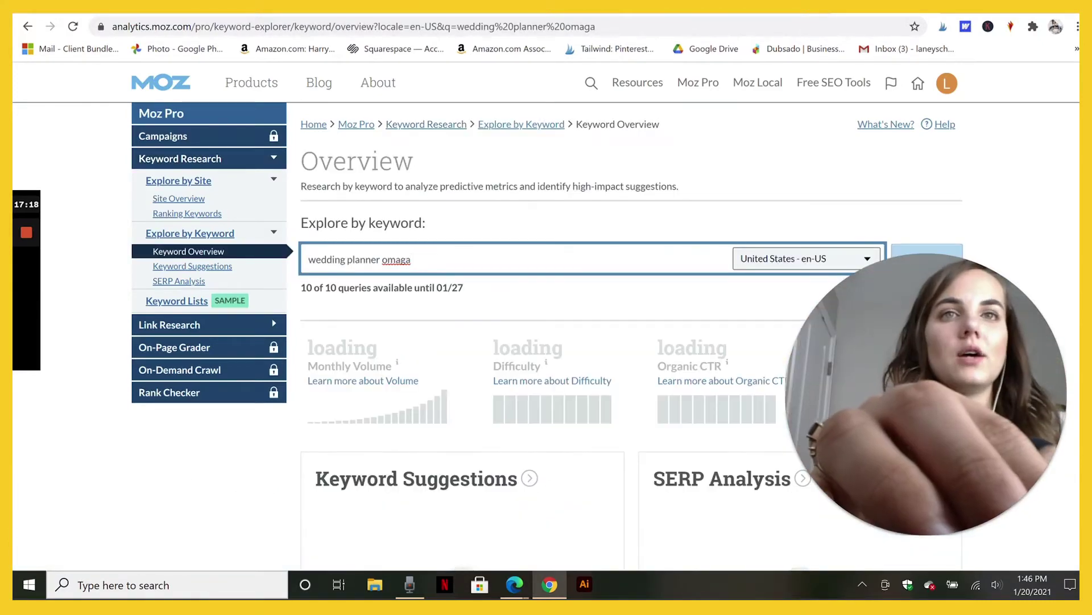
pyautogui.write('a')
pyautogui.press('Return')
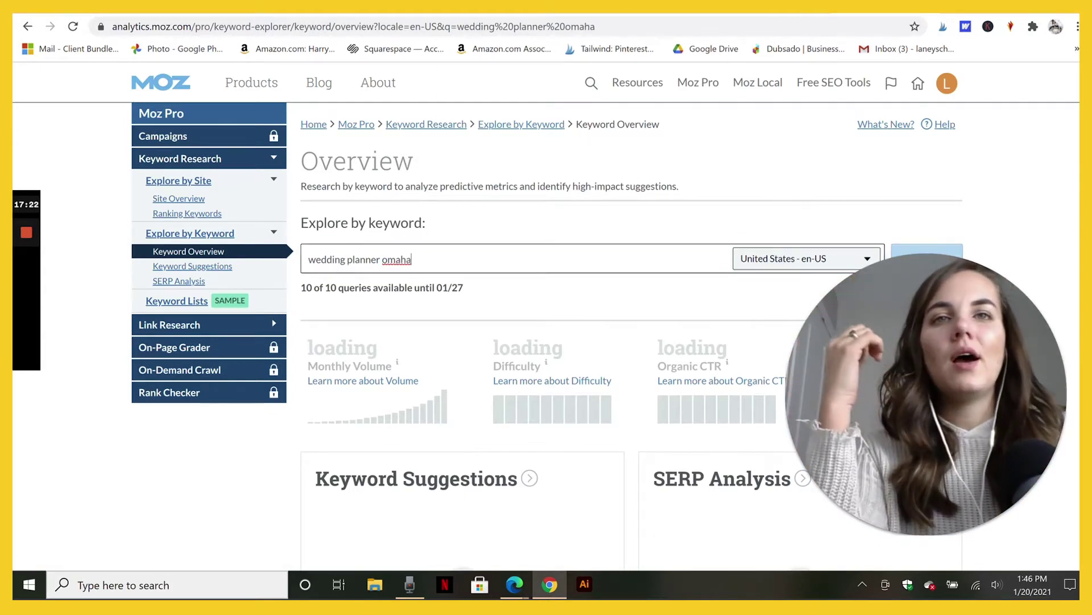
# Review the keyword overview: difficulty 22 and no monthly volume available.
pyautogui.scroll(-2, 693, 288)
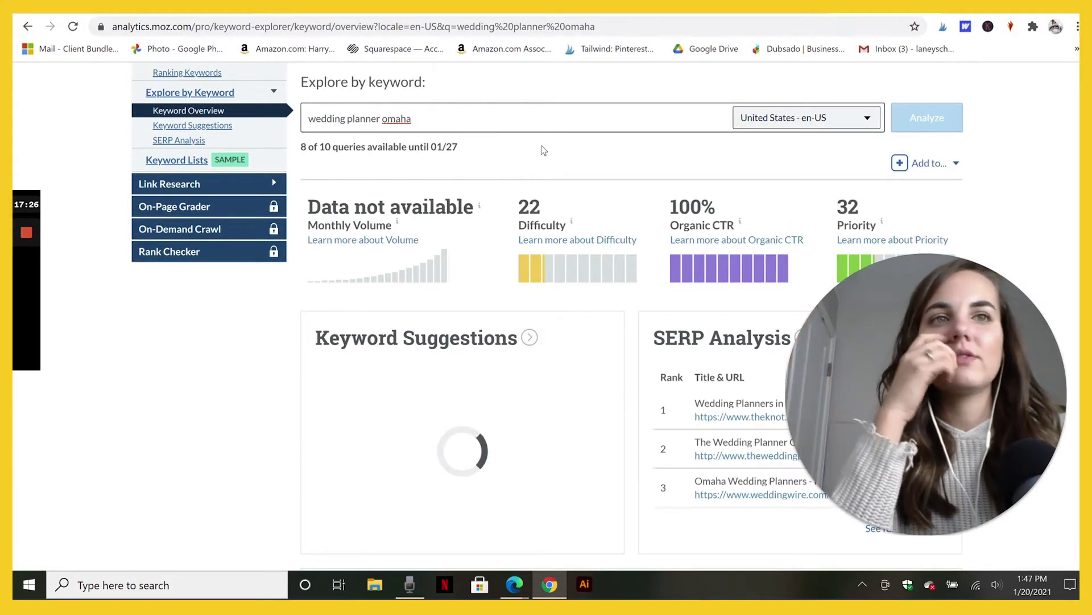
pyautogui.scroll(-3, 590, 165)
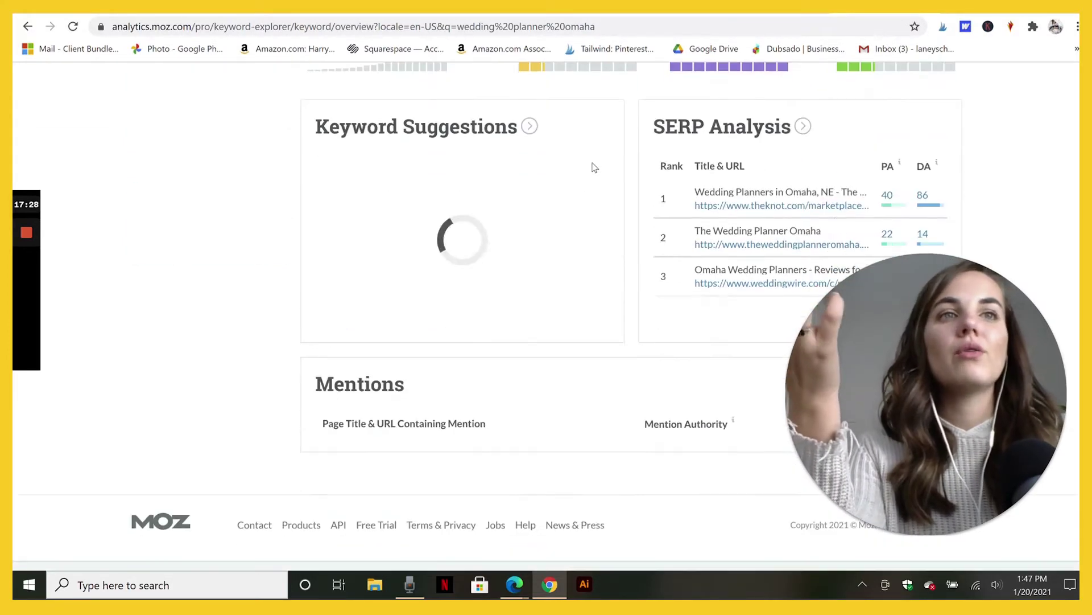
pyautogui.scroll(2, 575, 252)
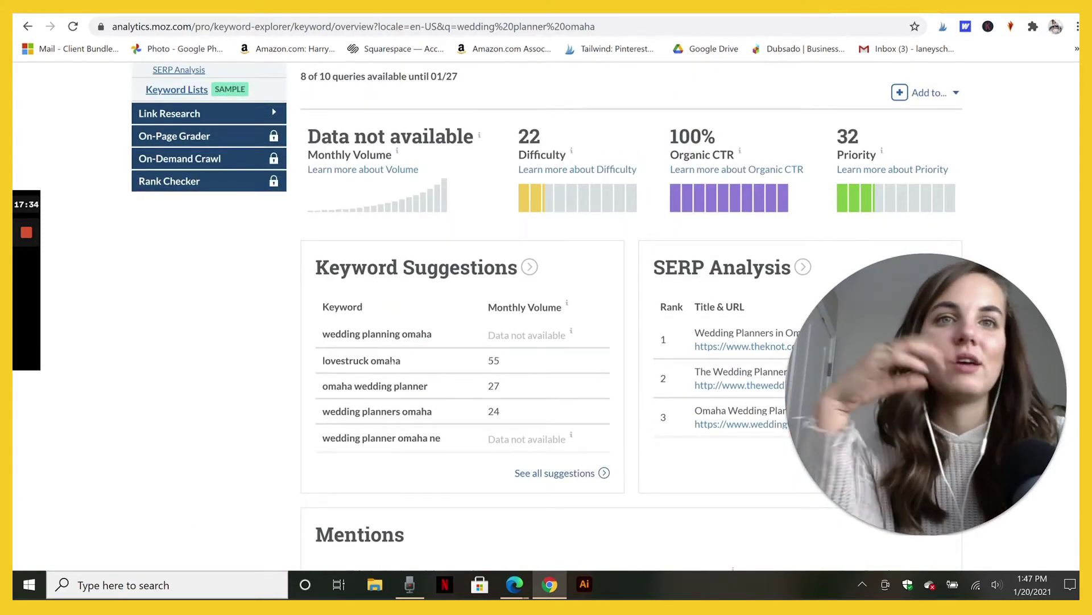
pyautogui.scroll(4, 411, 397)
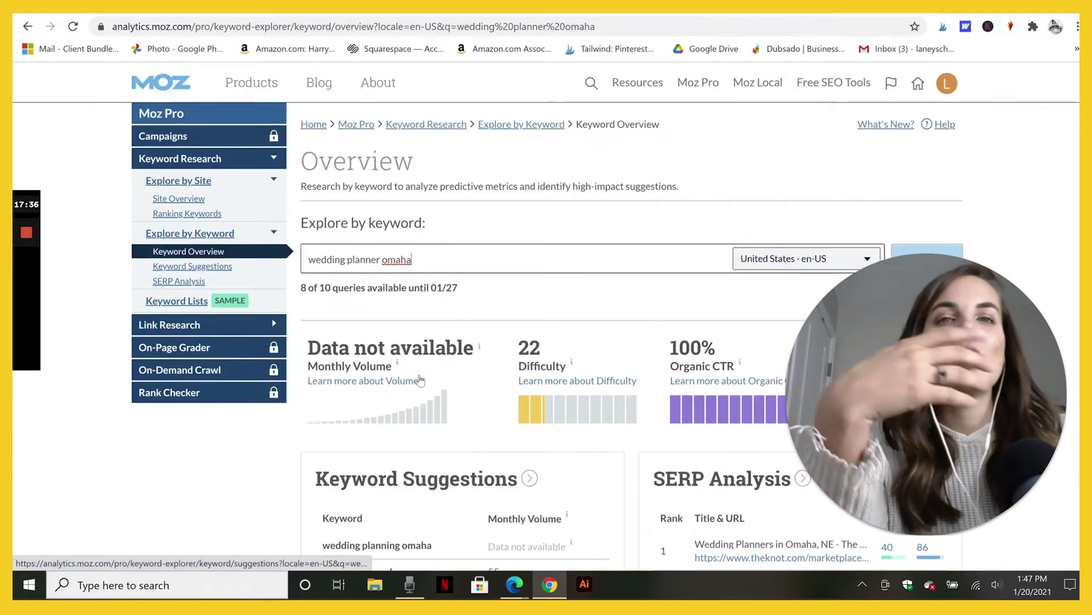
pyautogui.hotkey('ctrl', 'a')
pyautogui.click(458, 309)
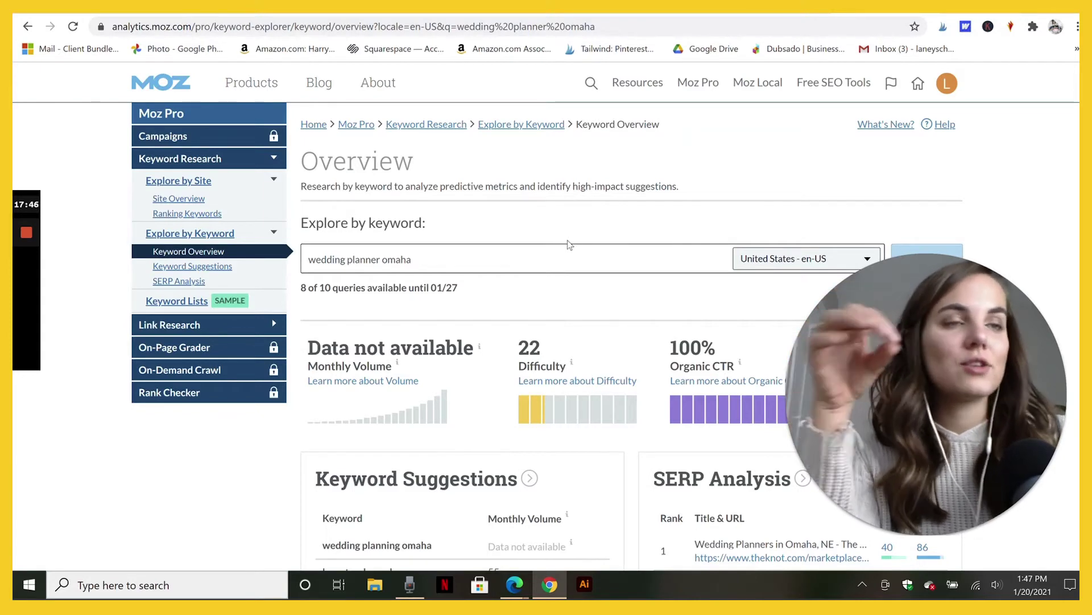
pyautogui.click(740, 27)
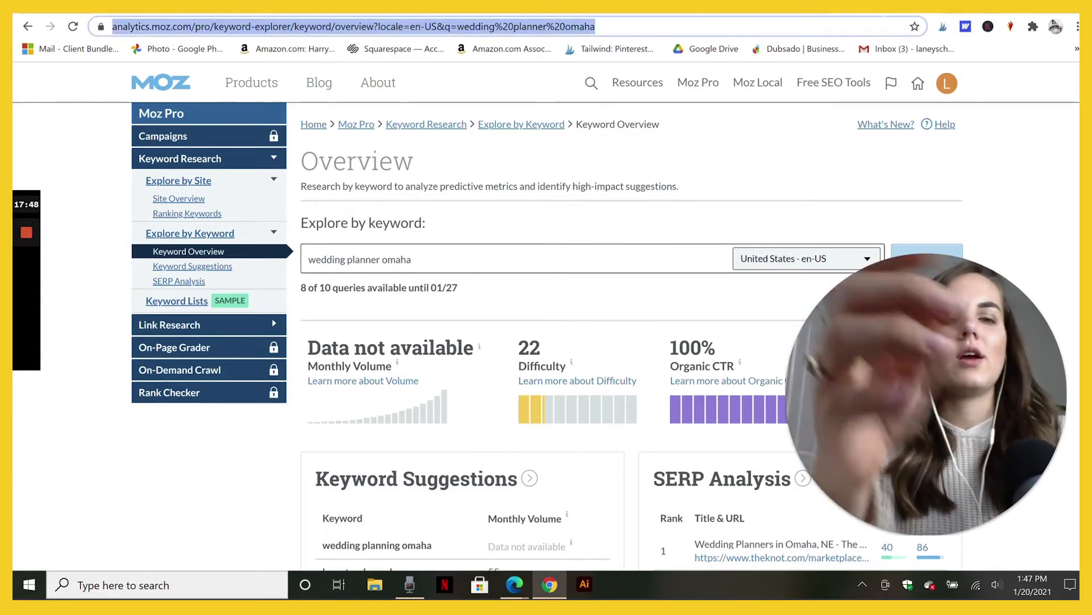
# Search Google for 'invitation suites', then 'invitation cards', and highlight its 165,000 monthly volume.
pyautogui.write('invitation suites')
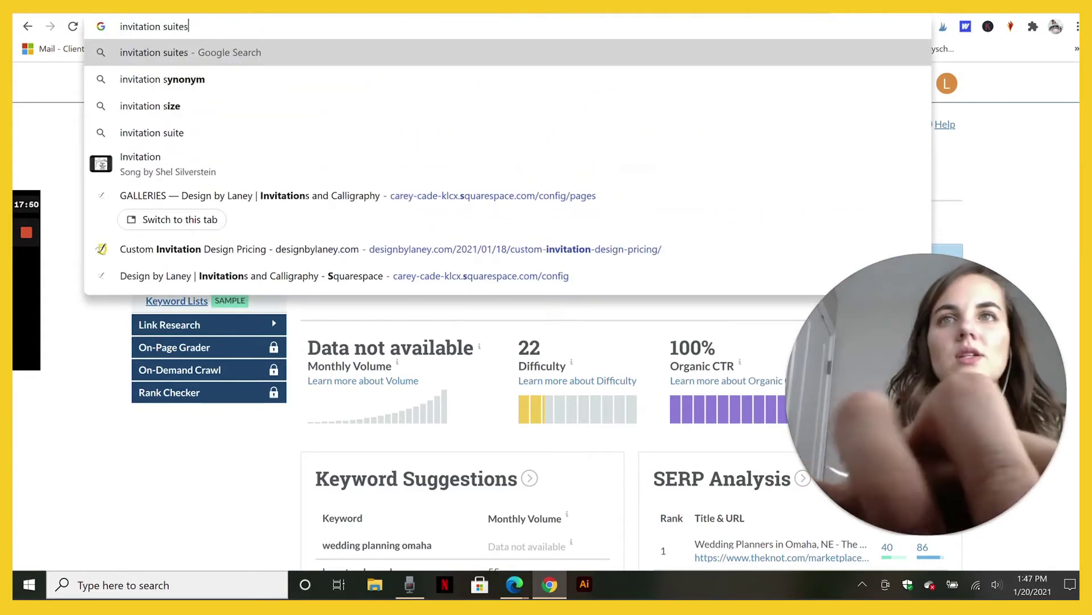
pyautogui.press('Return')
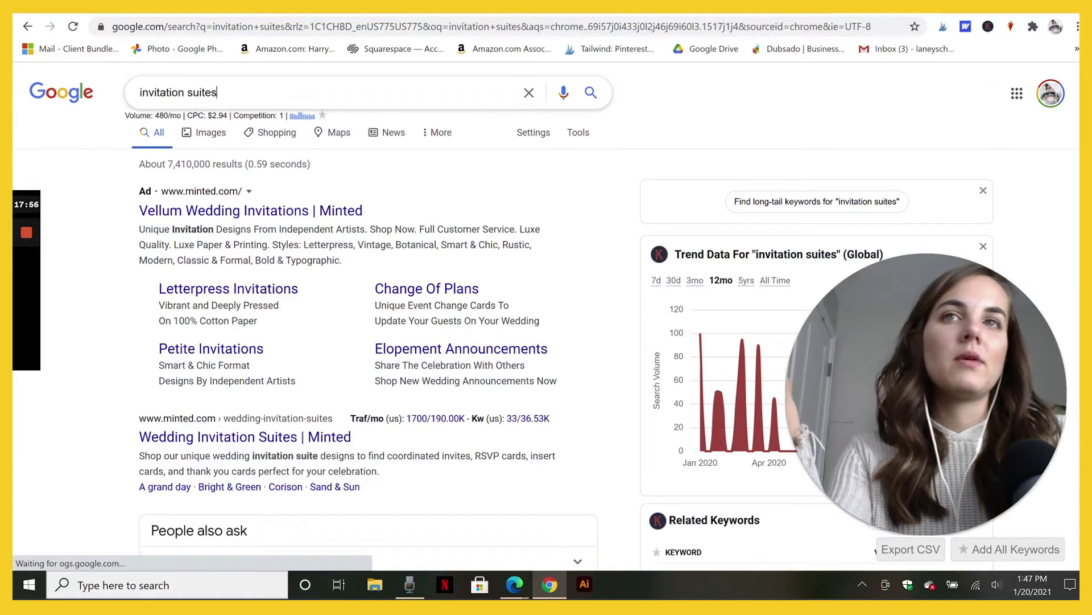
pyautogui.write('c')
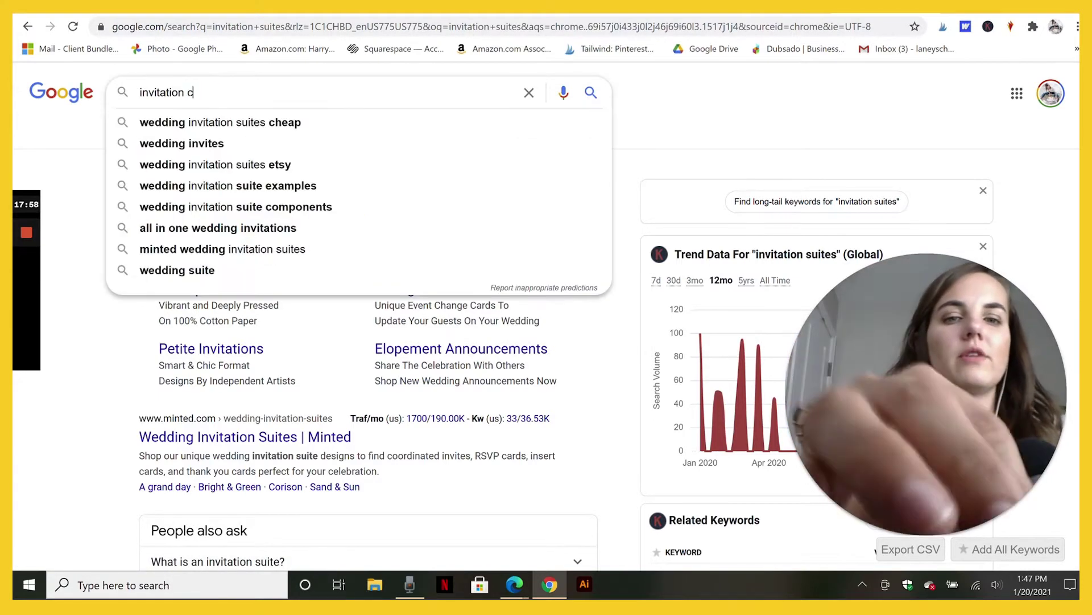
pyautogui.write('ards')
pyautogui.press('Return')
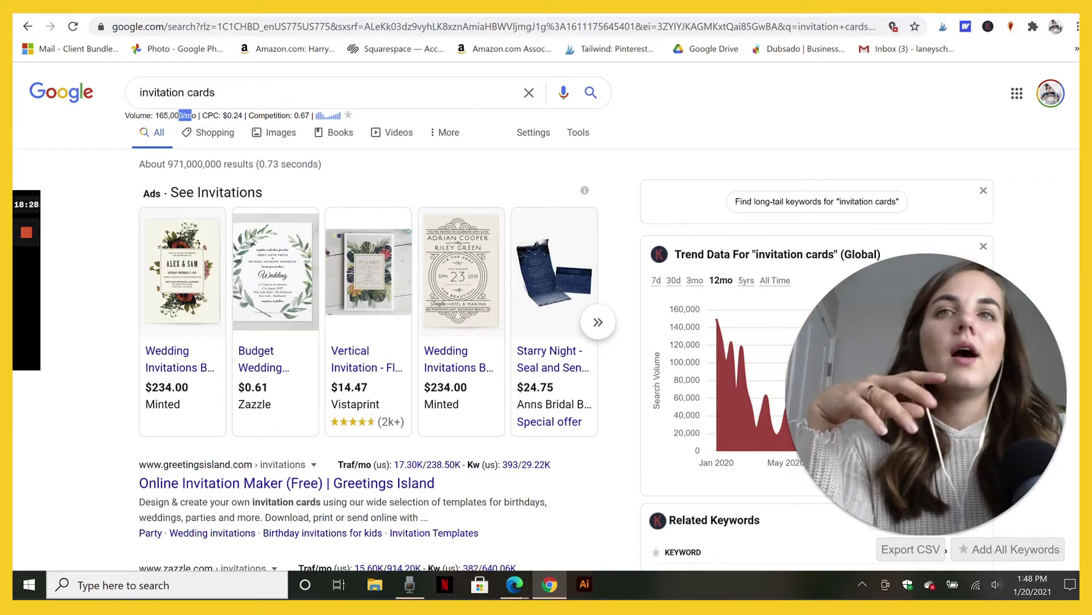
pyautogui.moveTo(180, 115); pyautogui.dragTo(123, 118)
# Clear the highlight on the 165,000 figure and scroll back up the Galleries page.
pyautogui.click(123, 118)
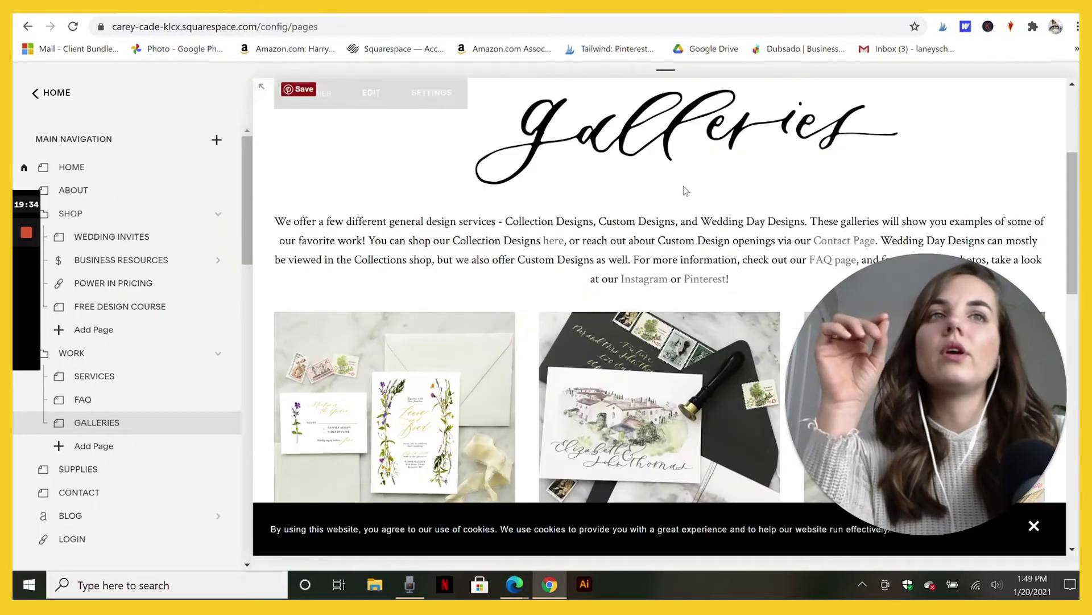
pyautogui.scroll(4, 743, 249)
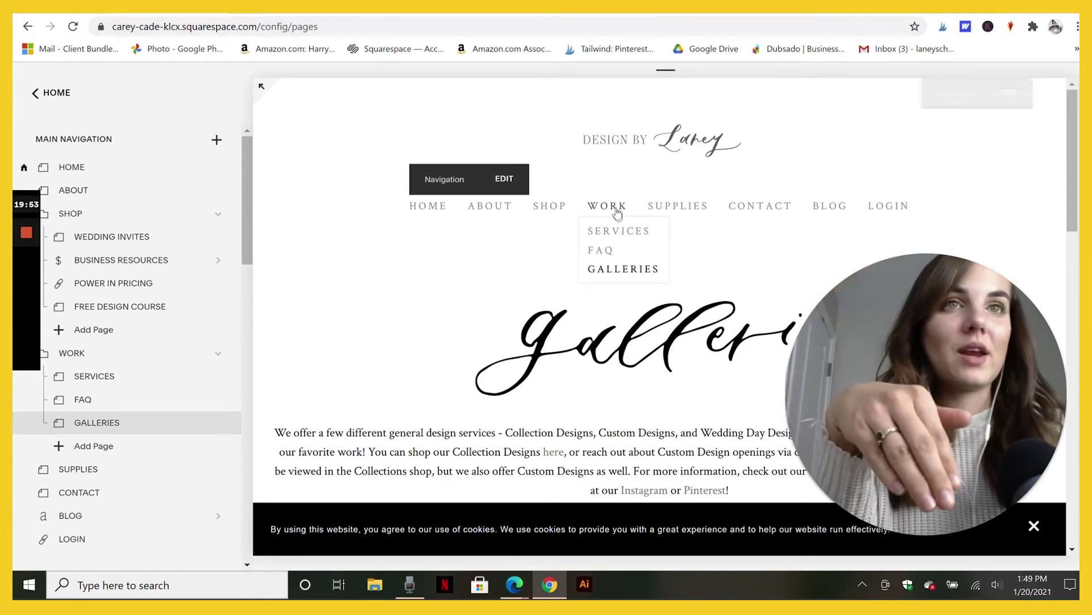
pyautogui.moveTo(607, 206)
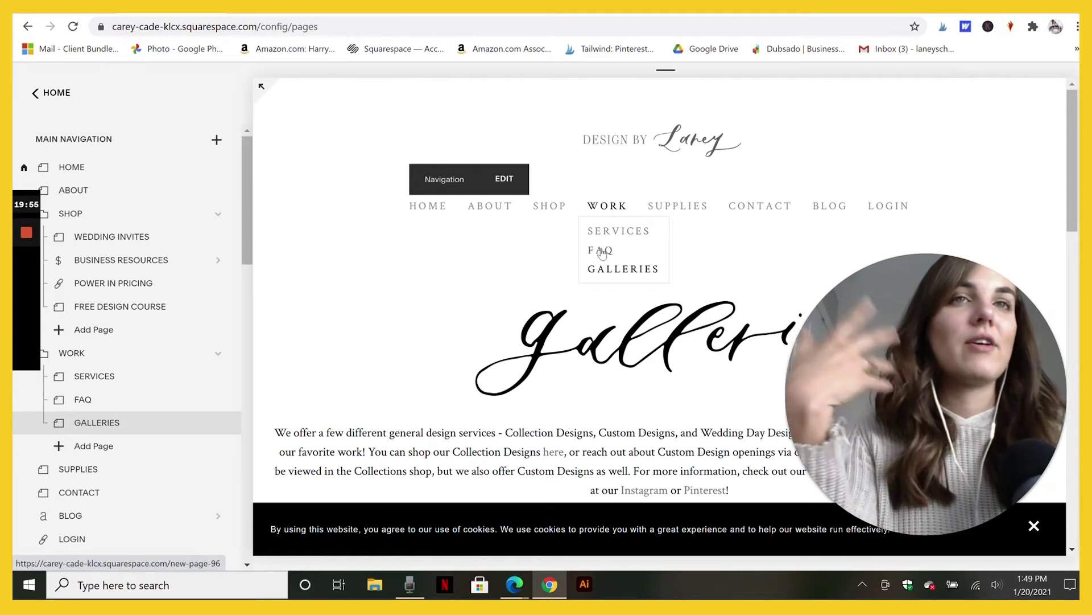
pyautogui.scroll(-1, 960, 214)
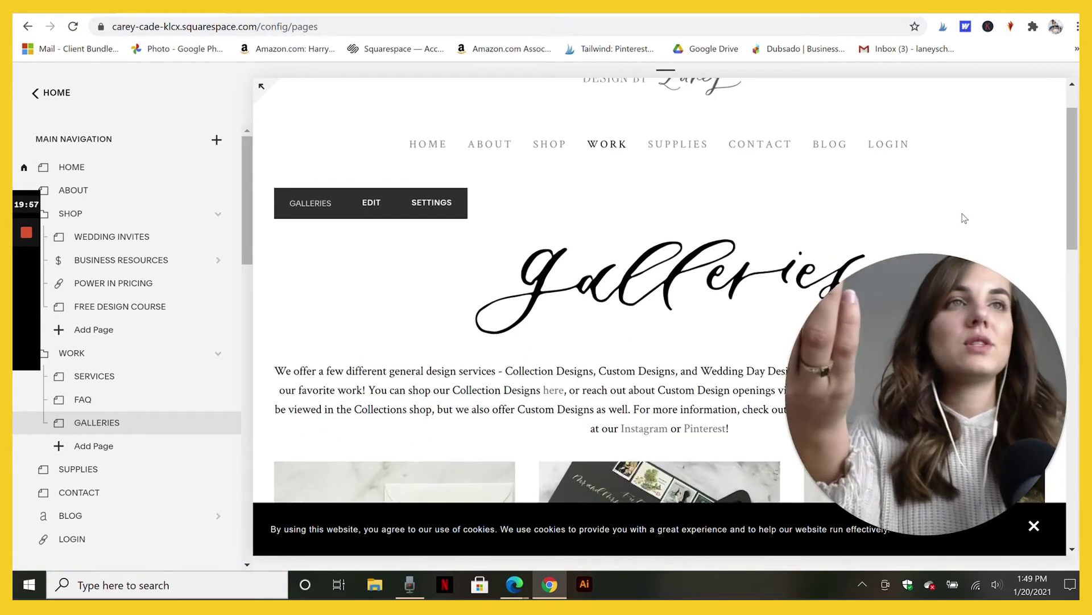
pyautogui.scroll(1, 981, 211)
pyautogui.scroll(-1, 981, 211)
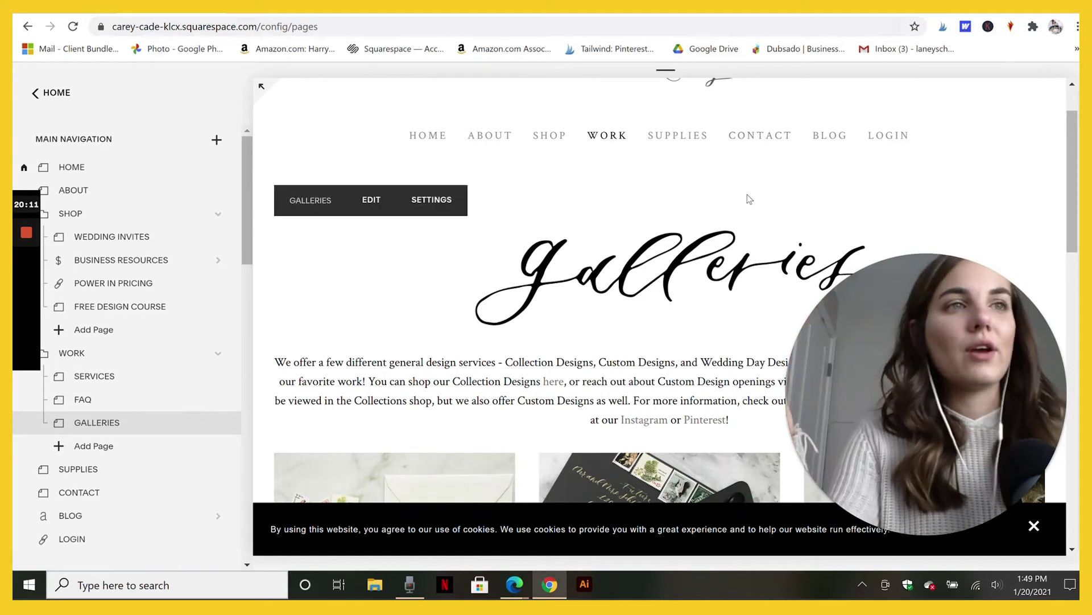
pyautogui.click(749, 138)
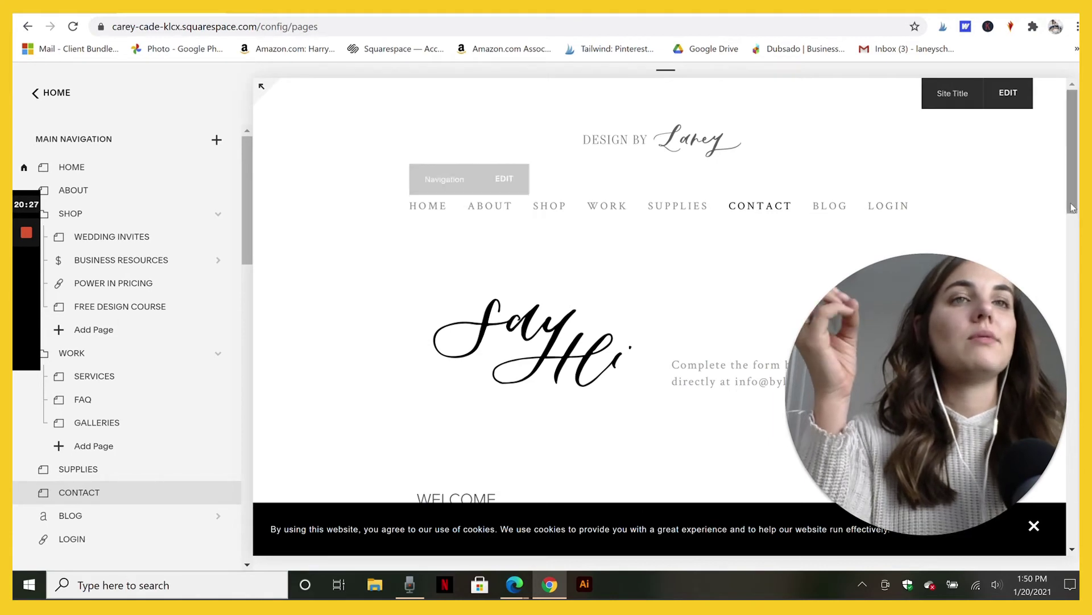
# Scroll to the Contact page's form and back, then go to the Blog page.
pyautogui.scroll(-2, 742, 289)
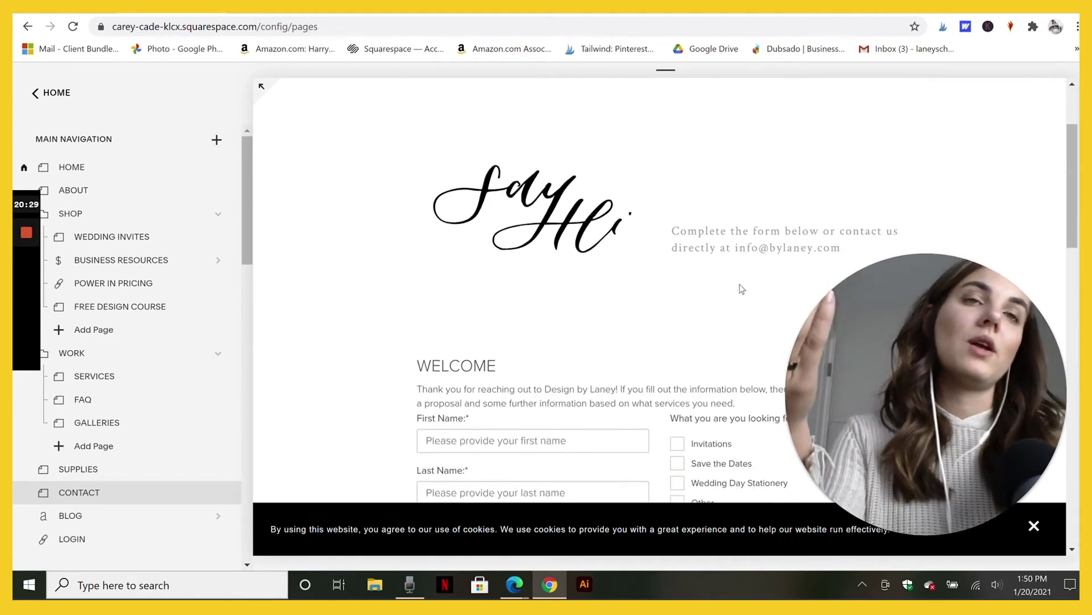
pyautogui.scroll(2, 742, 289)
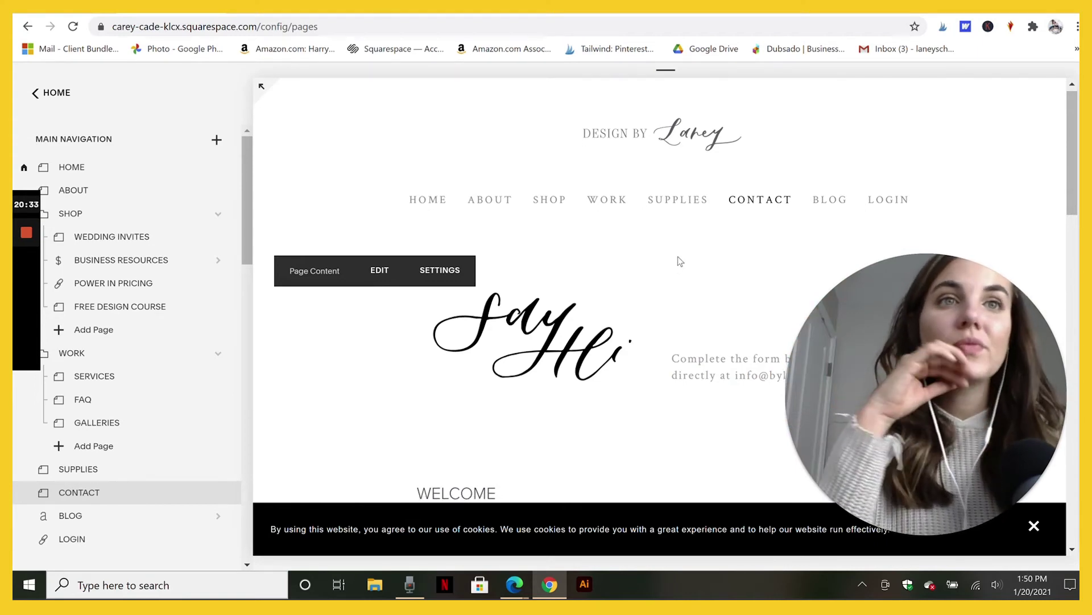
pyautogui.click(828, 205)
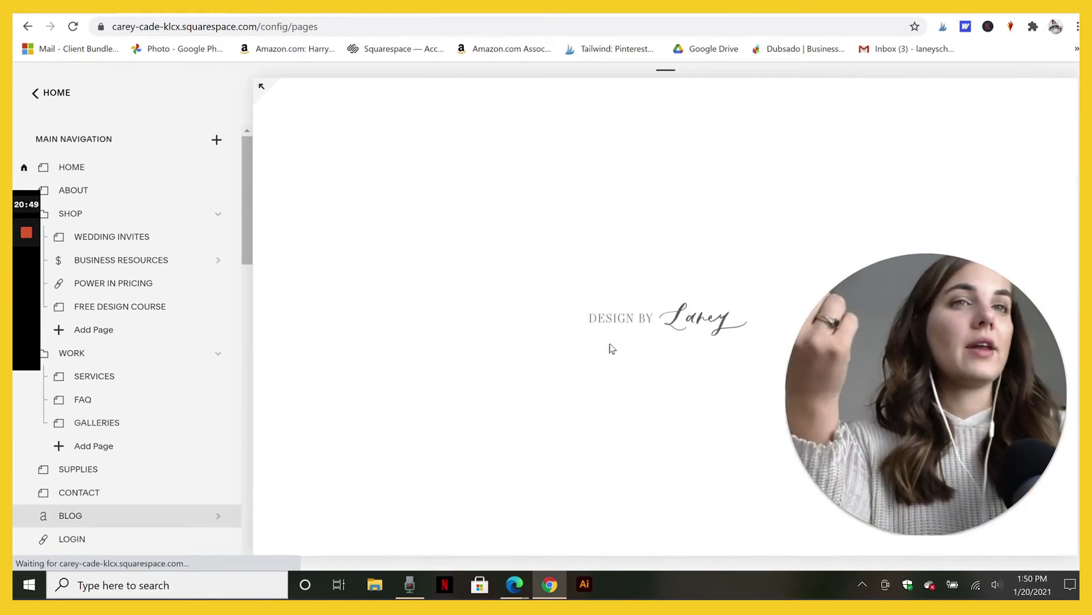
pyautogui.scroll(-1, 605, 353)
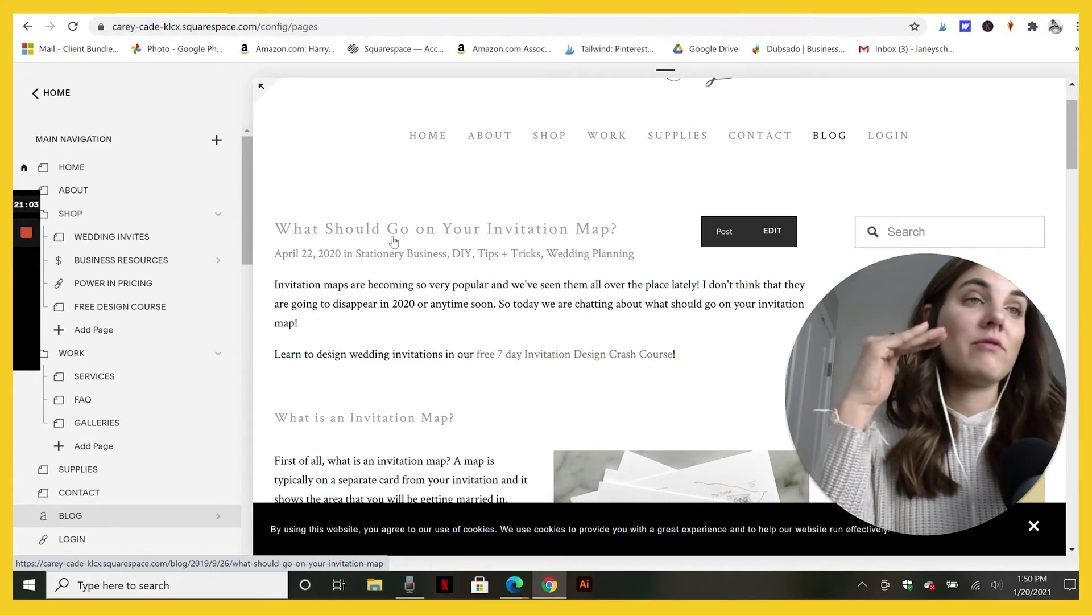
pyautogui.scroll(-4, 427, 233)
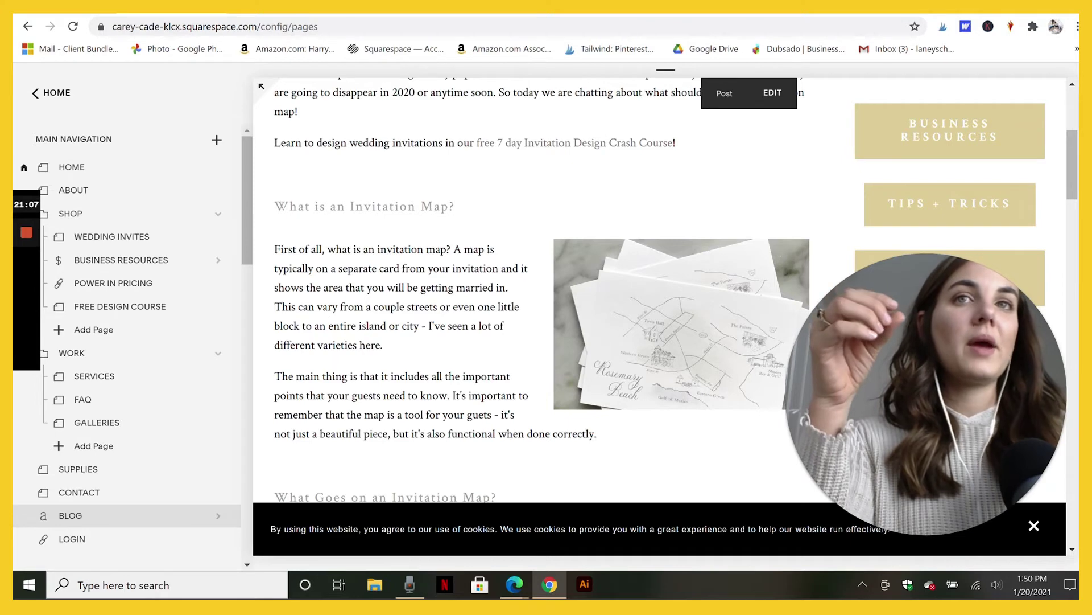
pyautogui.scroll(-2, 568, 204)
pyautogui.scroll(-3, 399, 222)
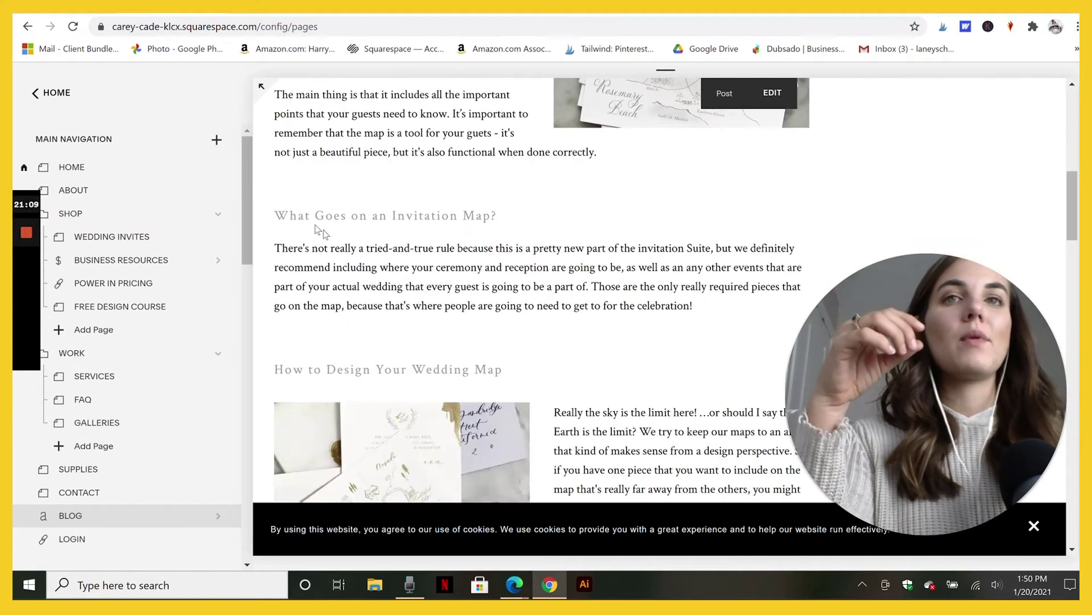
pyautogui.scroll(1, 529, 234)
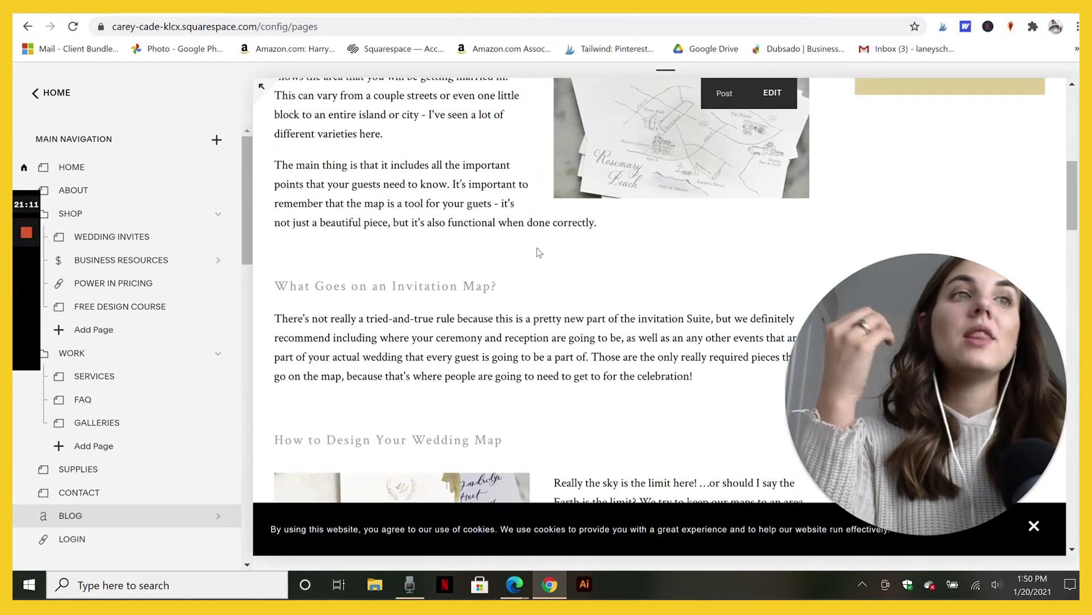
pyautogui.scroll(1, 536, 257)
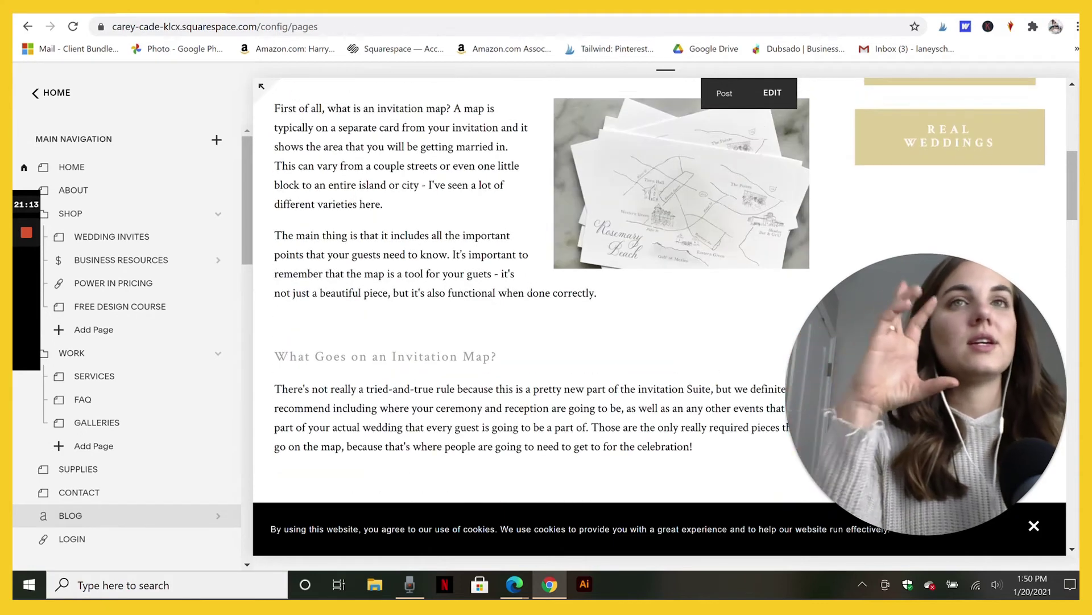
pyautogui.scroll(1, 536, 257)
pyautogui.scroll(2, 534, 289)
pyautogui.scroll(1, 538, 286)
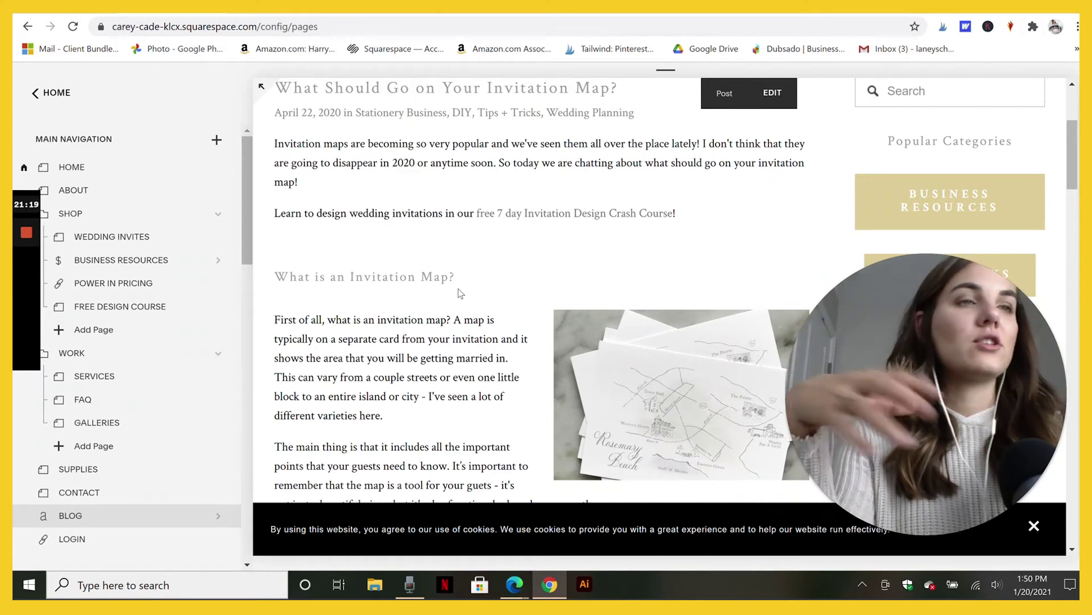
pyautogui.scroll(-1, 293, 238)
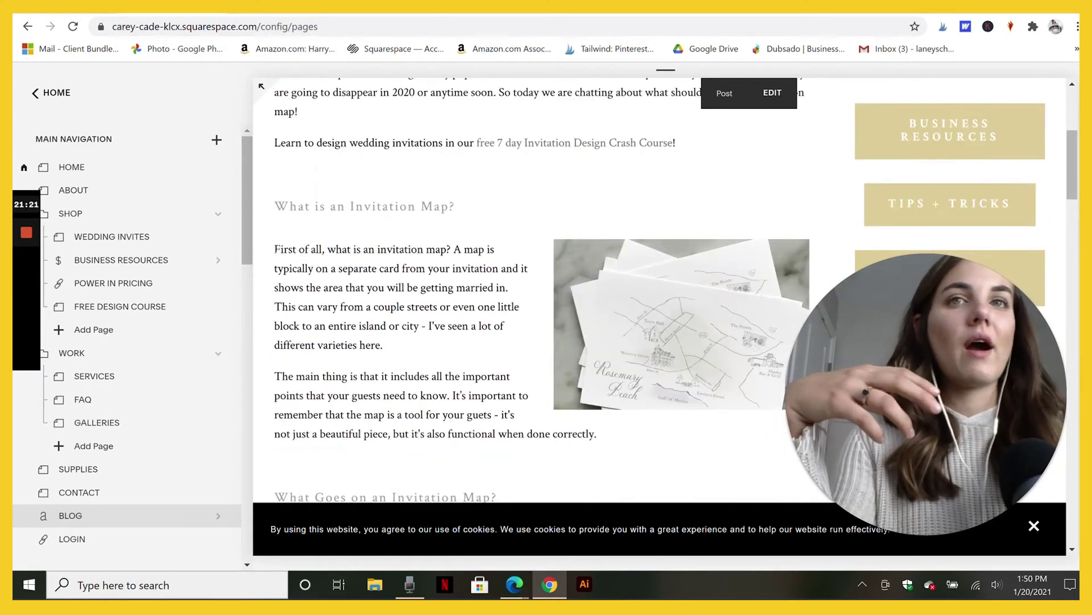
pyautogui.scroll(-2, 501, 316)
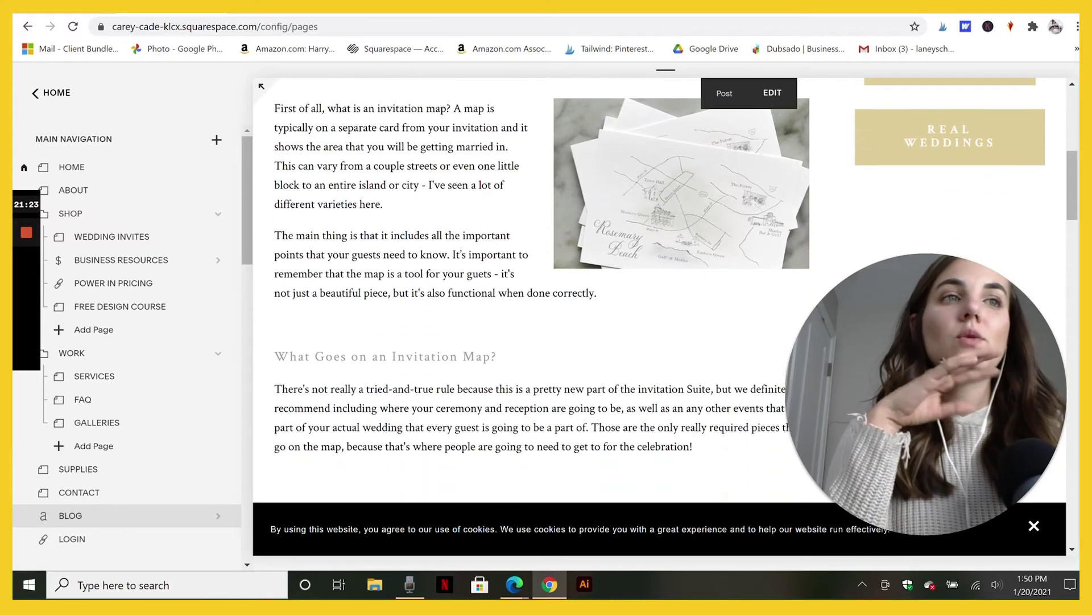
pyautogui.scroll(2, 501, 317)
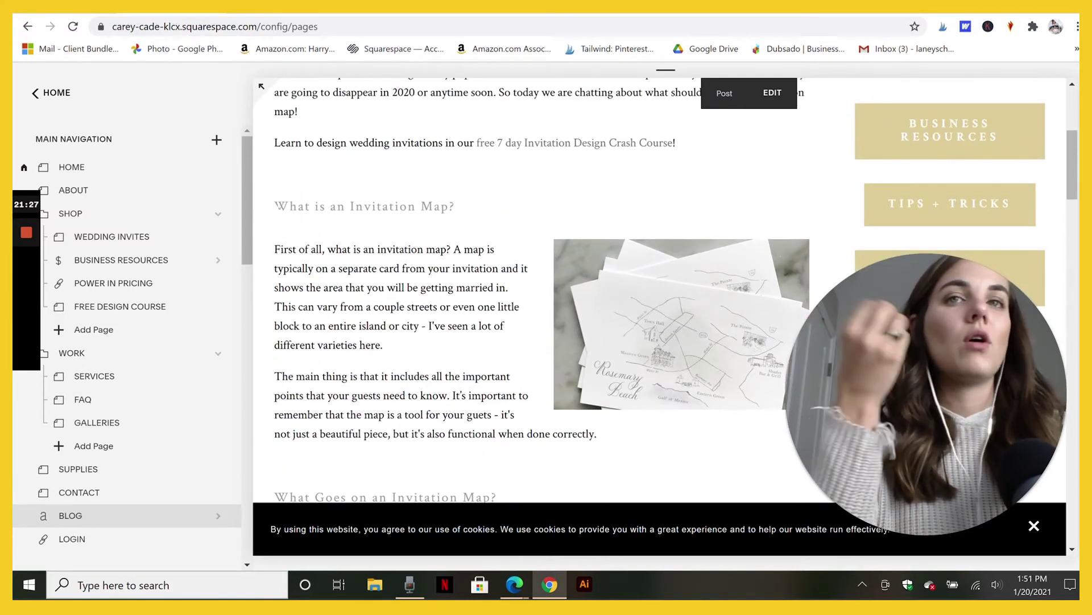
pyautogui.moveTo(274, 206); pyautogui.dragTo(508, 199)
pyautogui.click(508, 200)
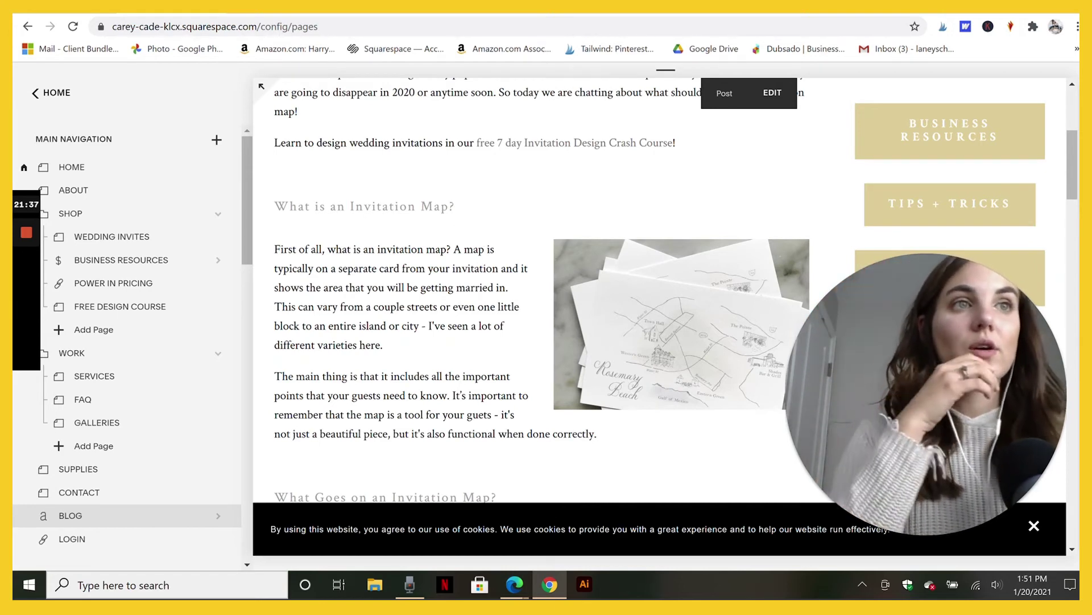
pyautogui.scroll(3, 476, 271)
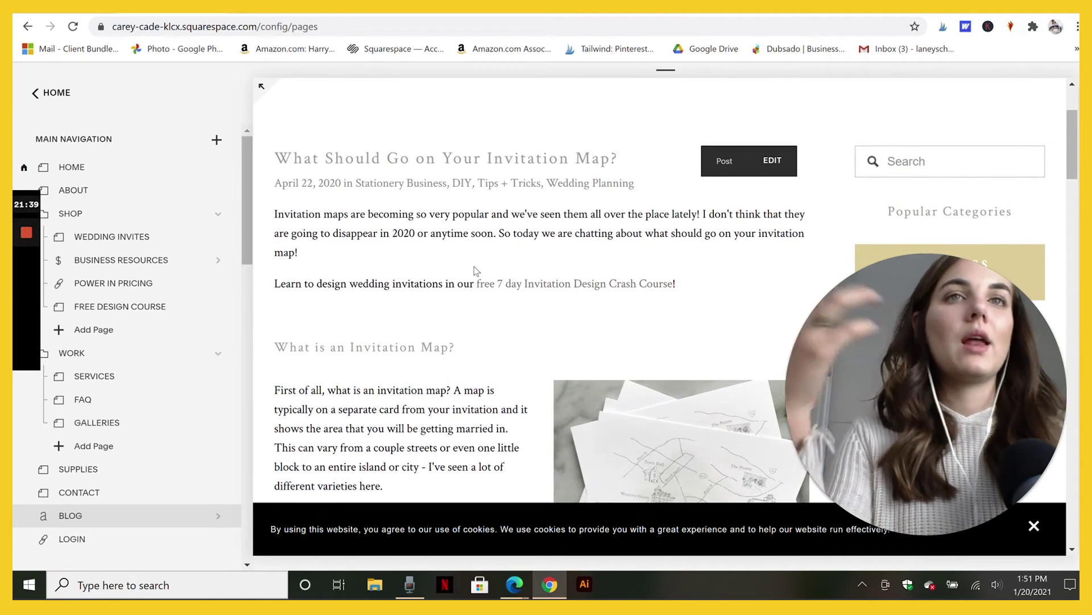
pyautogui.scroll(-3, 507, 259)
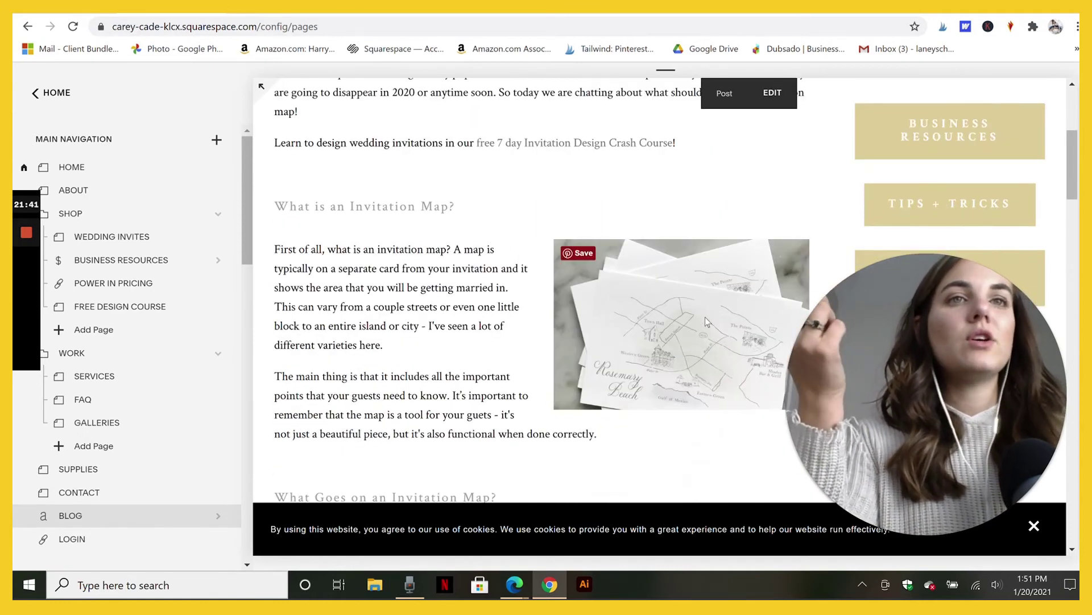
pyautogui.rightClick(682, 330)
pyautogui.click(712, 355)
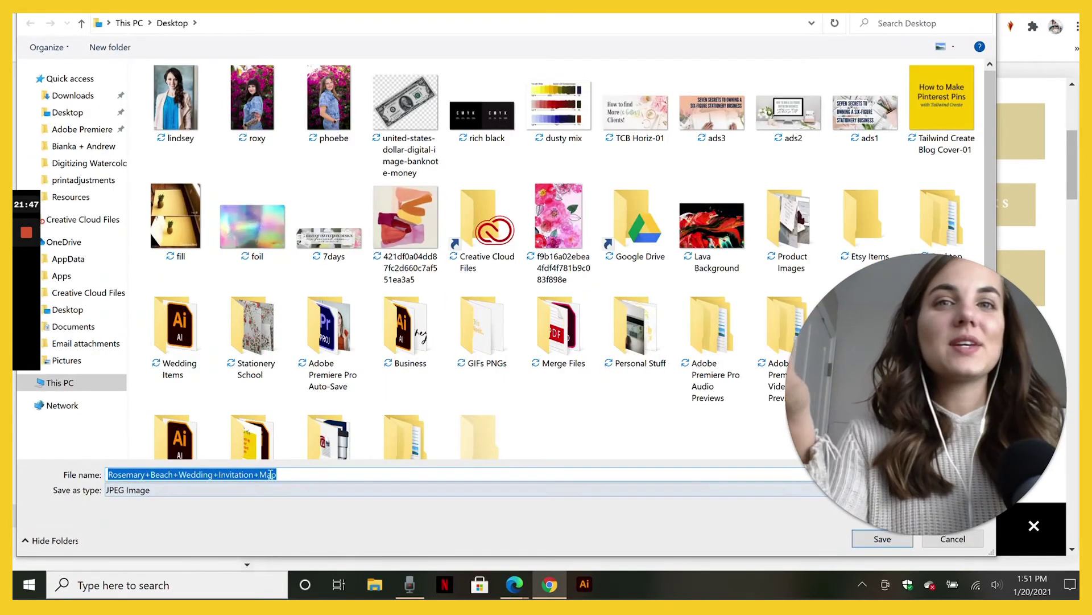
pyautogui.click(319, 474)
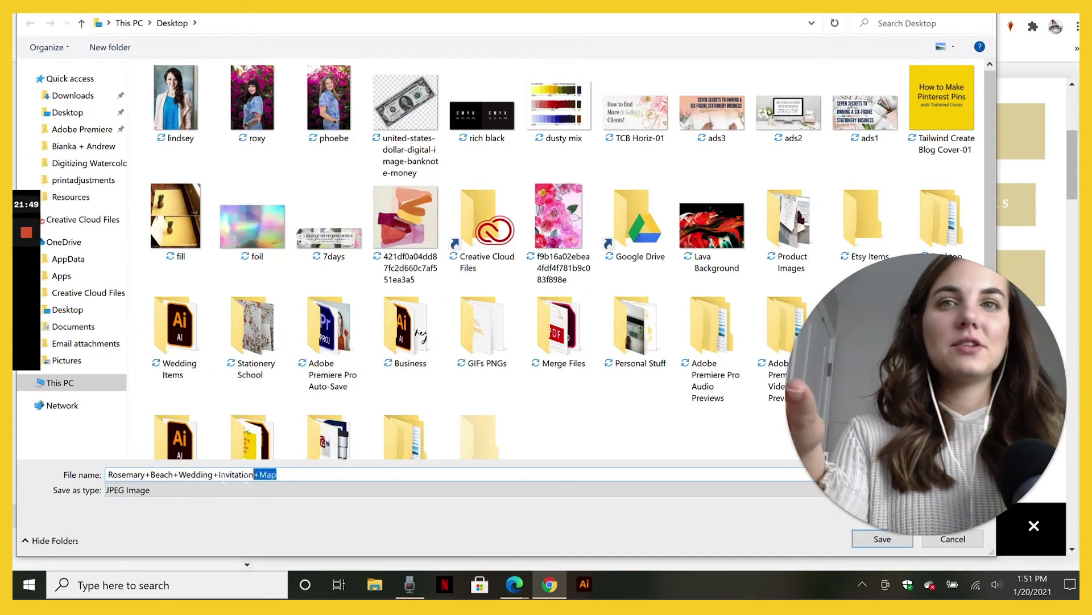
pyautogui.hotkey('ctrl', 'a')
pyautogui.press('End')
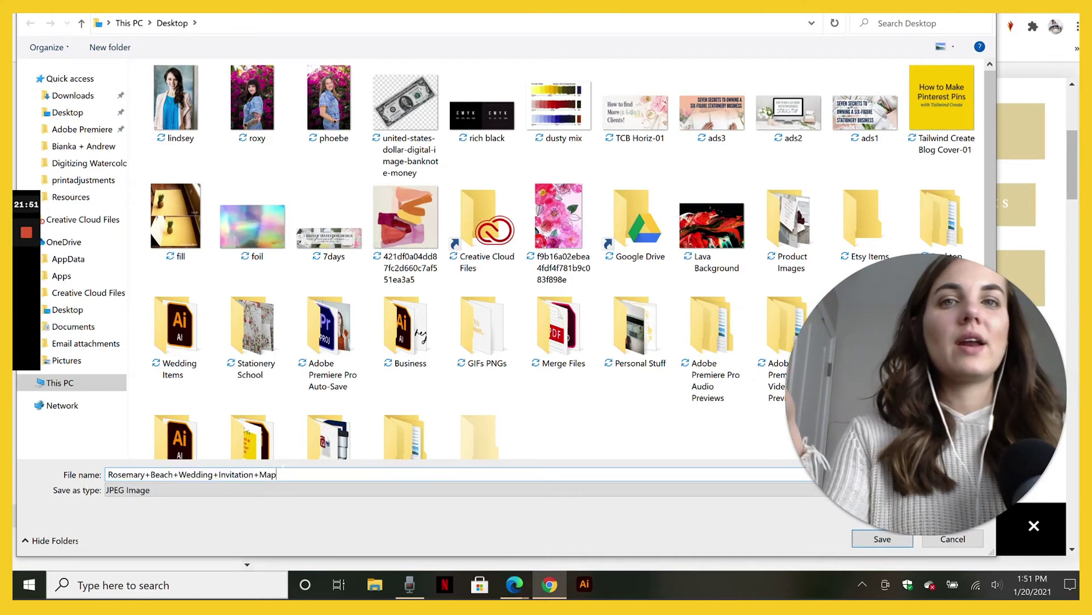
pyautogui.press('Return')
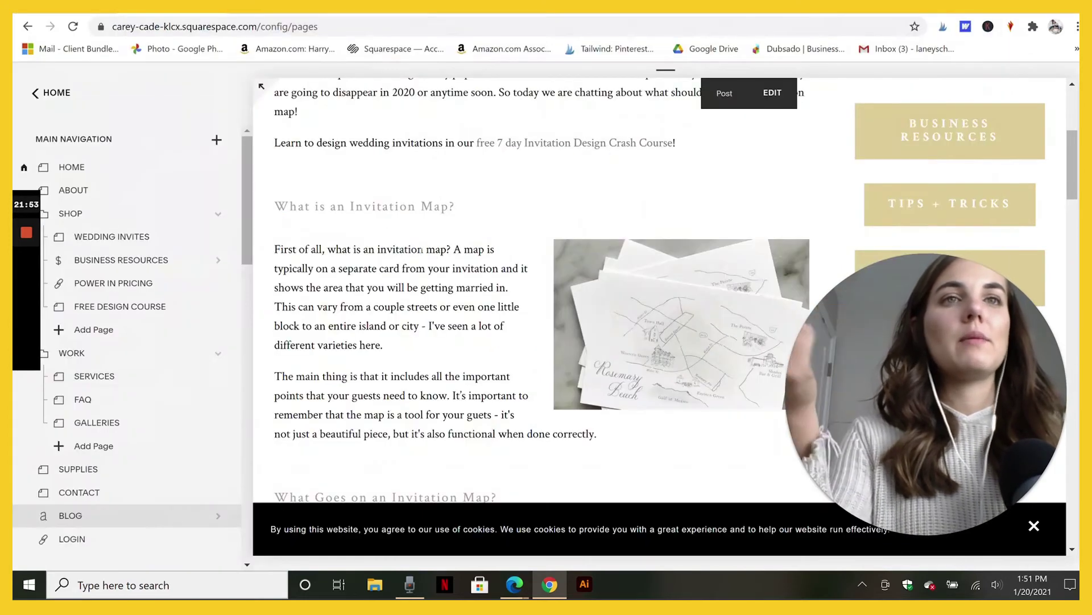
pyautogui.click(772, 93)
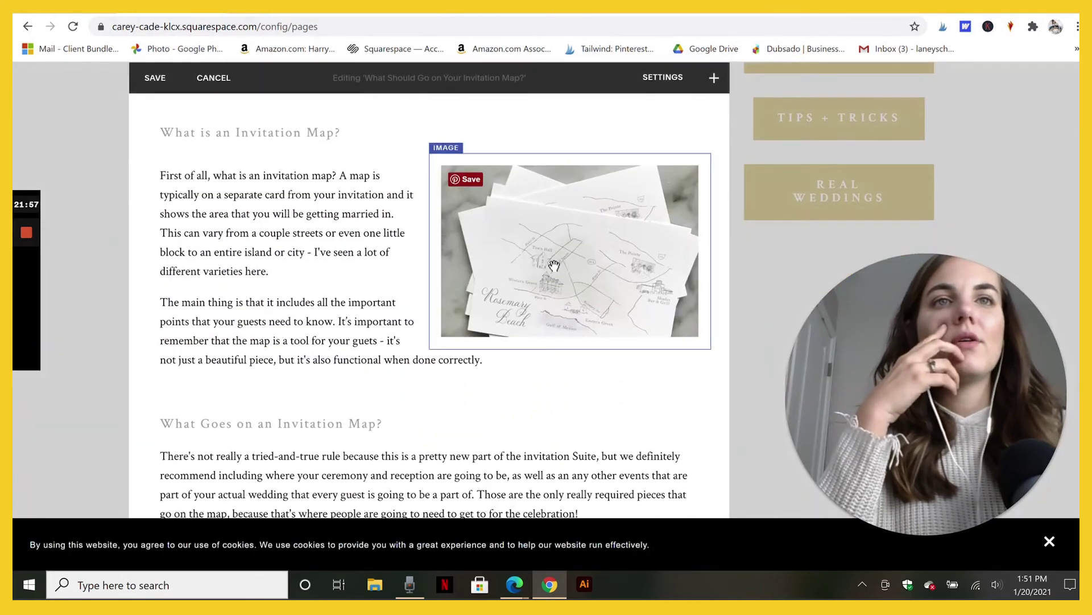
# Open the map image's settings and highlight its filename, 'Rosemary Beach Wedding Invitation Map'.
pyautogui.click(588, 177)
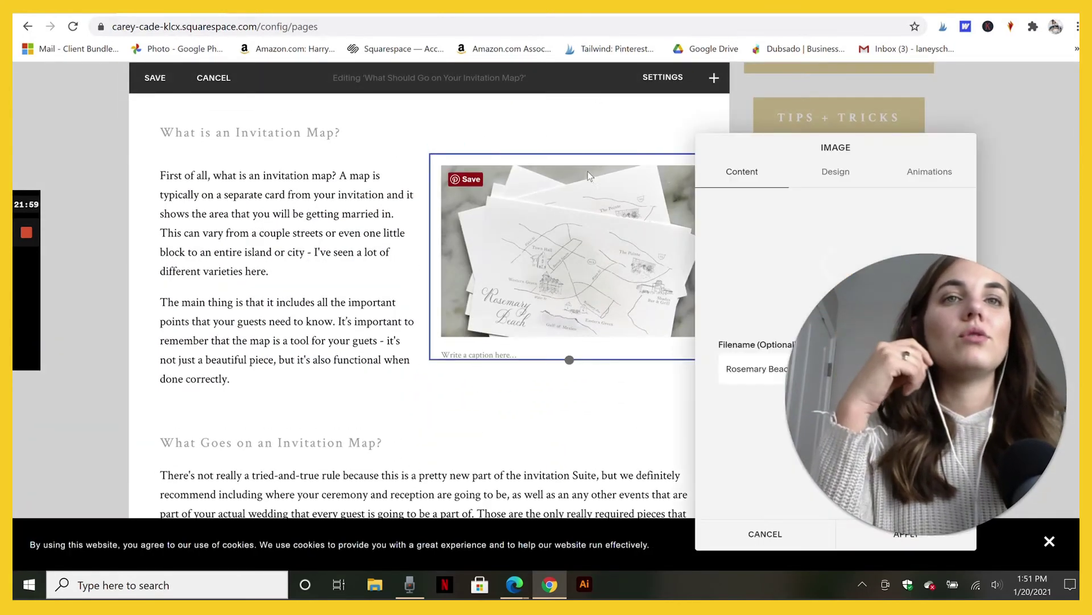
pyautogui.moveTo(776, 147); pyautogui.dragTo(246, 113)
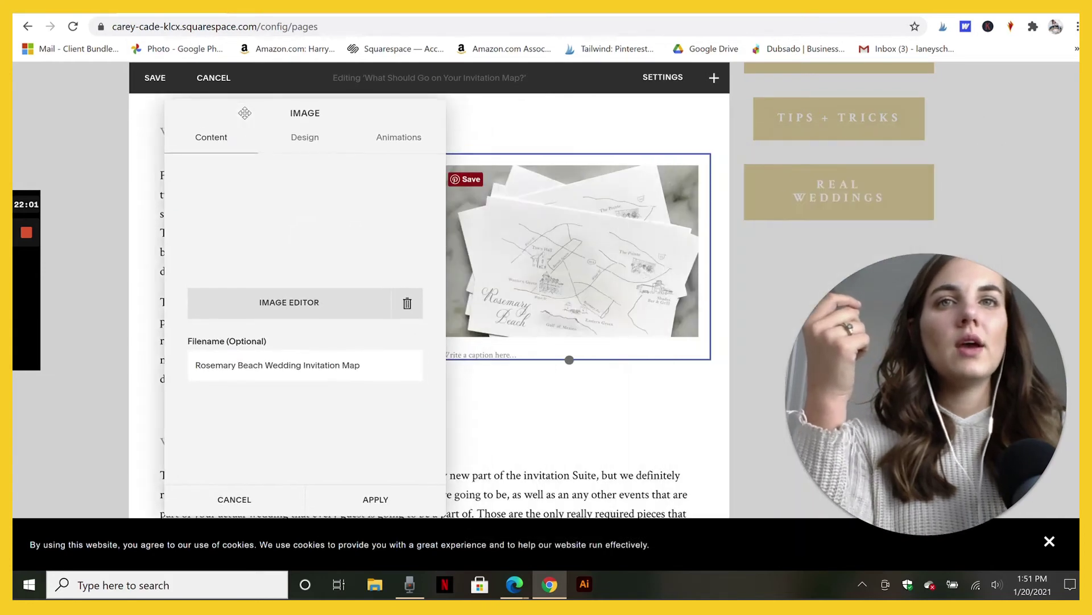
pyautogui.moveTo(195, 365); pyautogui.dragTo(361, 365)
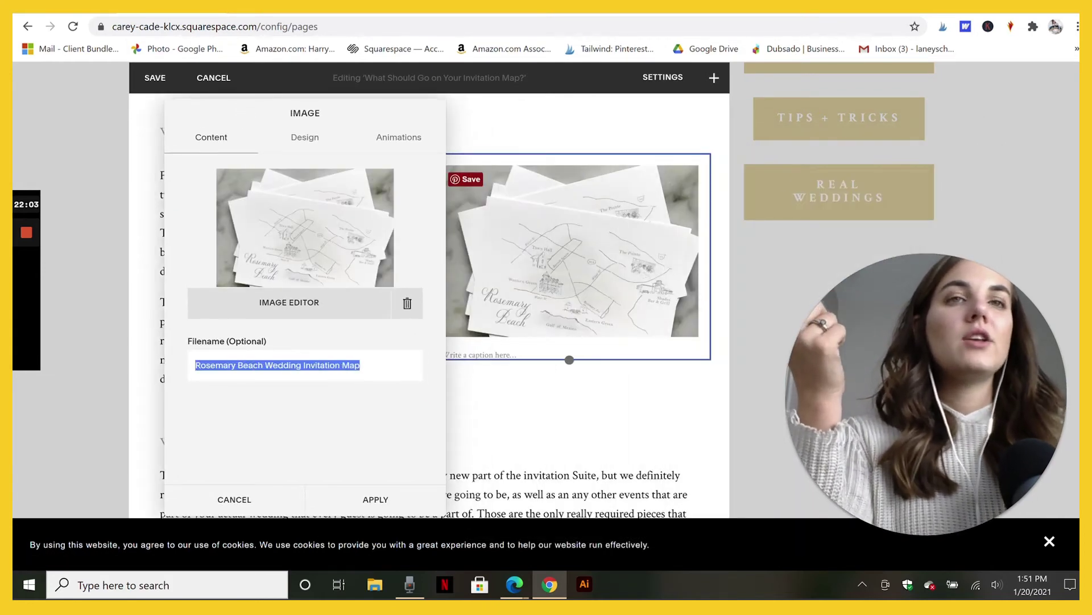
pyautogui.click(360, 365)
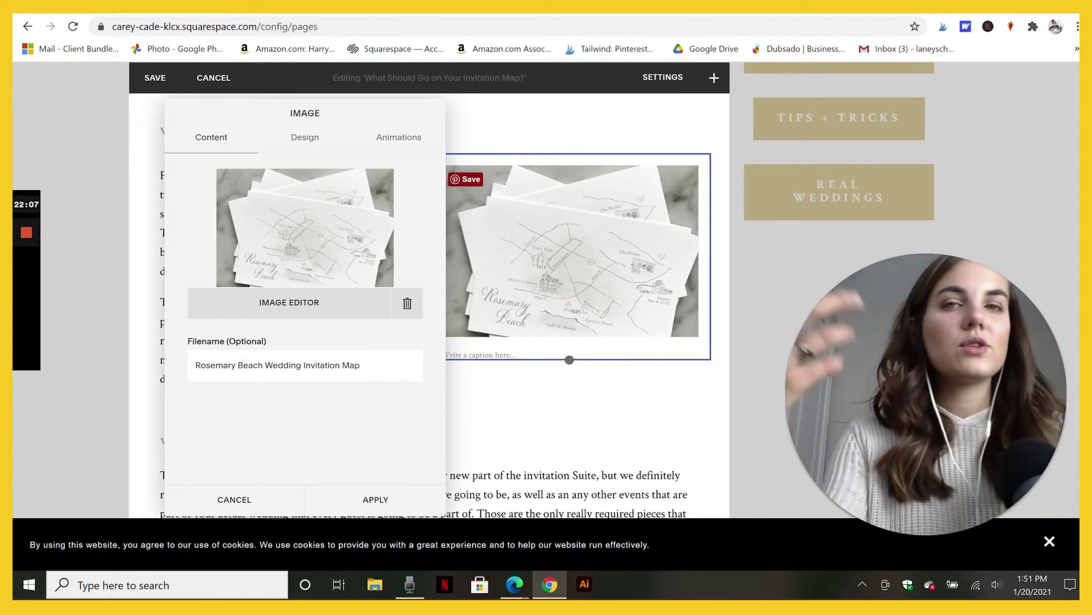
pyautogui.moveTo(360, 365); pyautogui.dragTo(214, 365)
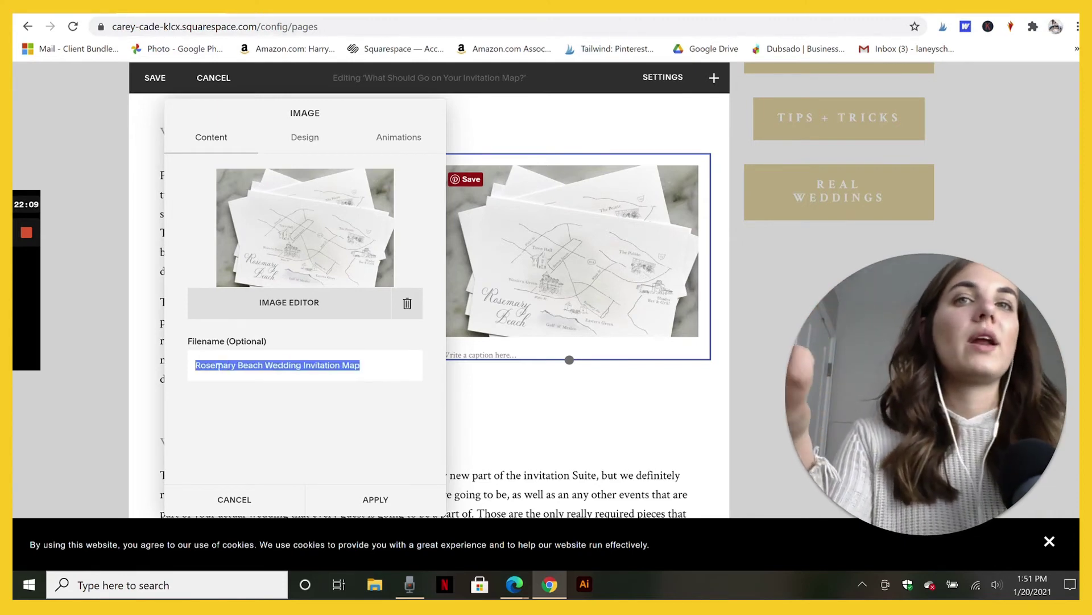
pyautogui.click(216, 365)
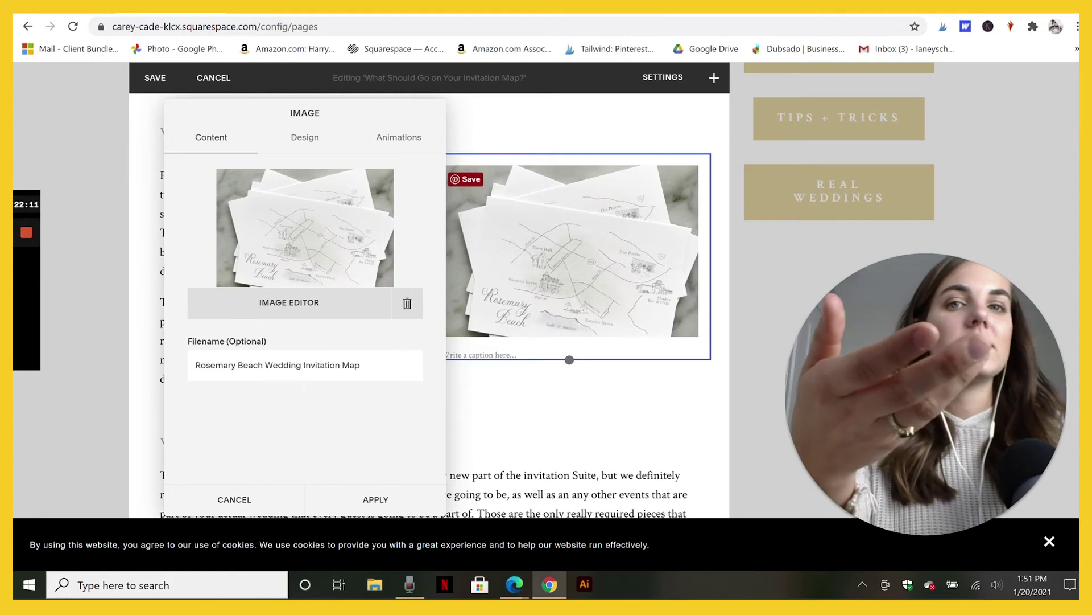
# Apply the image settings and scroll back to the post's intro section.
pyautogui.click(353, 496)
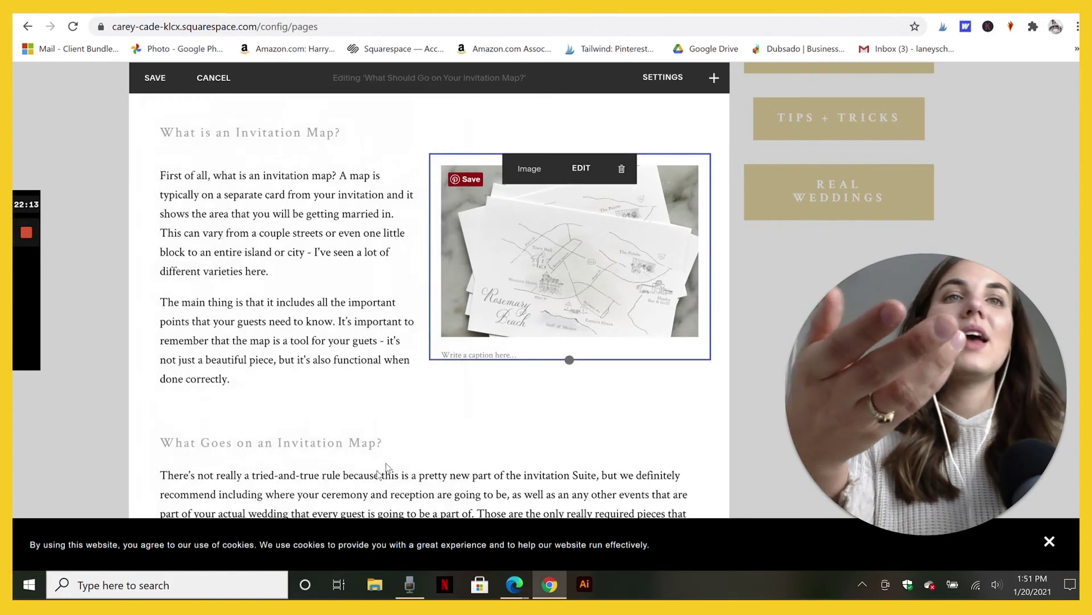
pyautogui.scroll(1, 510, 402)
pyautogui.scroll(1, 582, 397)
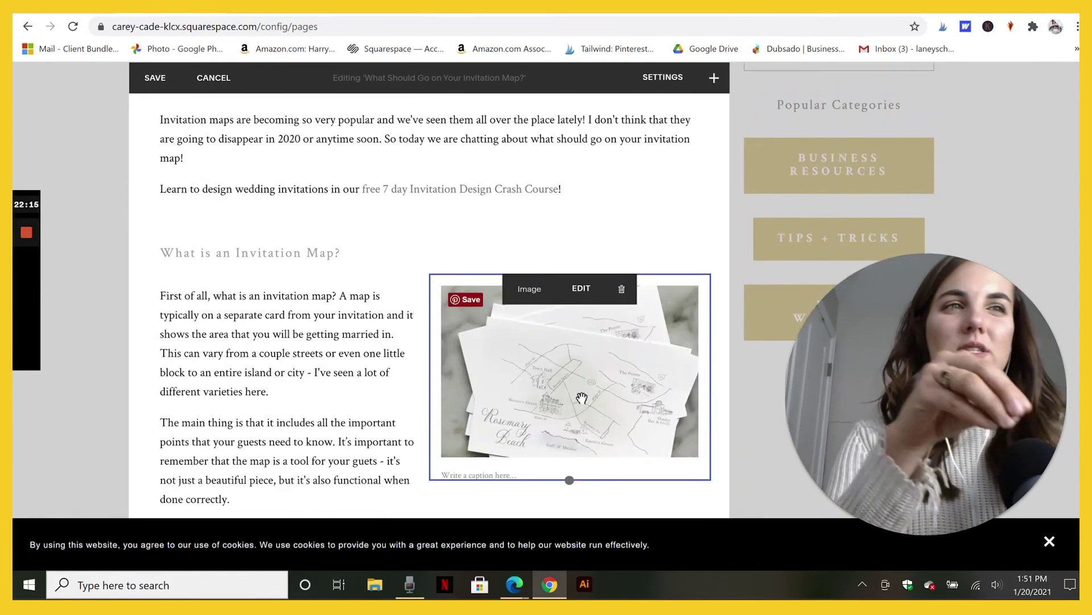
pyautogui.scroll(2, 580, 398)
pyautogui.scroll(1, 580, 398)
pyautogui.scroll(-3, 626, 333)
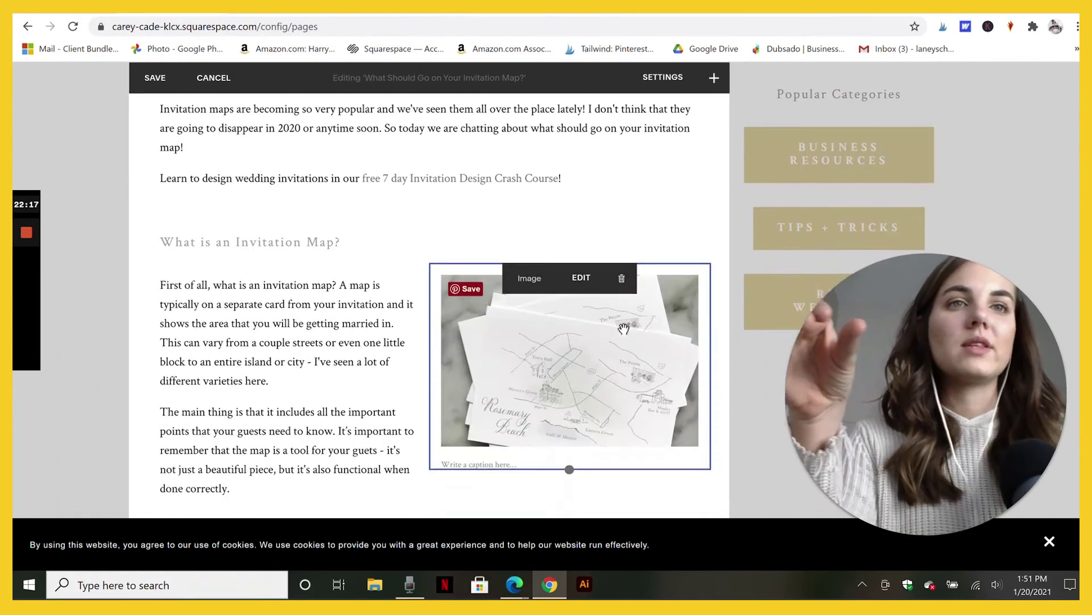
pyautogui.scroll(-2, 626, 330)
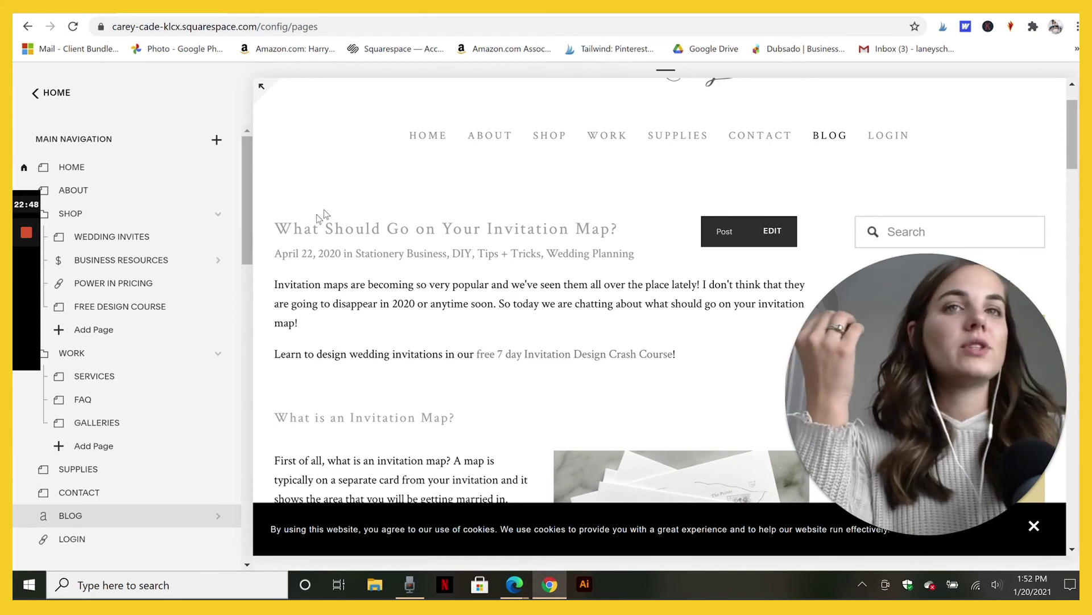
pyautogui.moveTo(658, 135)
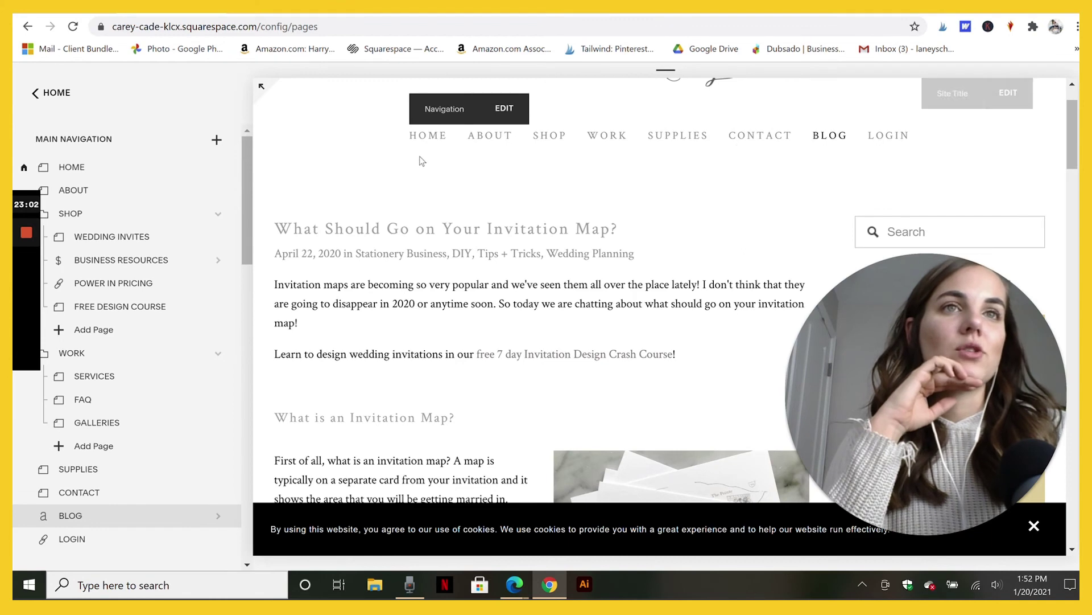
# Scroll down the invitation map post to its map section and image.
pyautogui.scroll(-2, 729, 239)
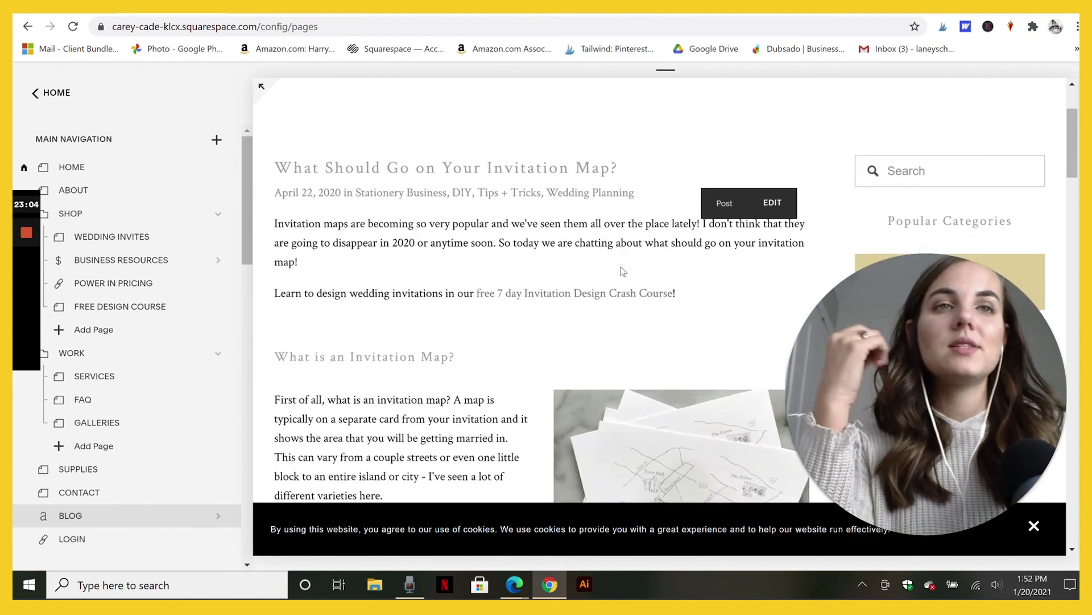
pyautogui.scroll(-2, 722, 256)
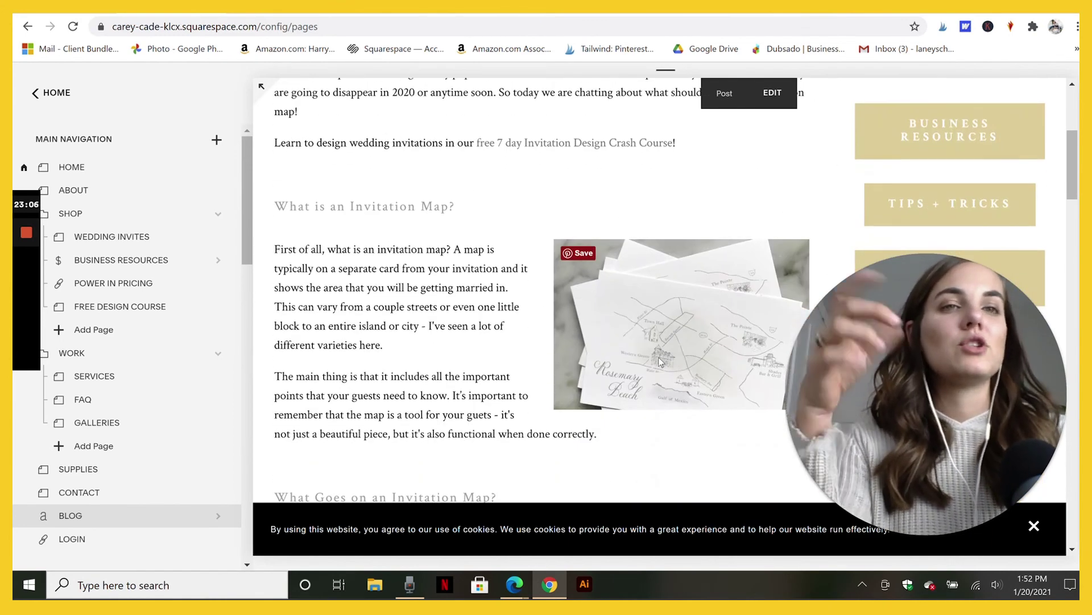